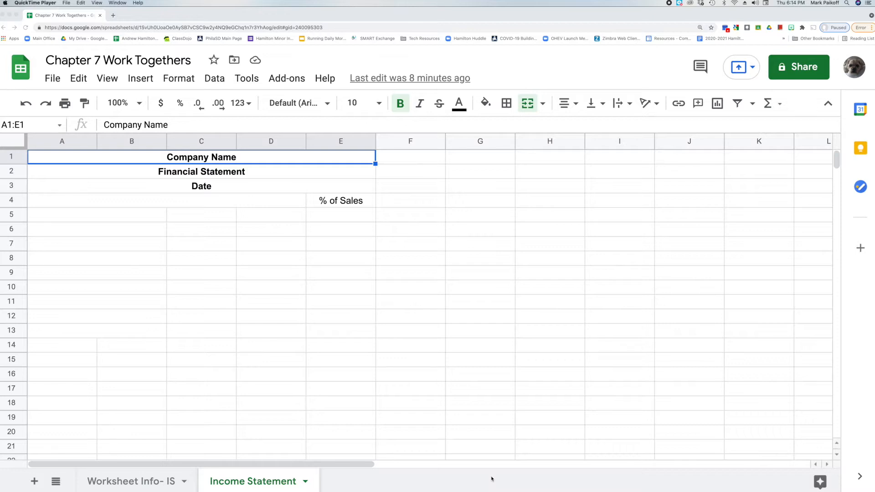
Replace the Company Name heading with Darlene's Delivery Service and remove its bold formatting.
{"action": "left_click", "coordinate": [280, 160]}
{"action": "double_click", "coordinate": [279, 158]}
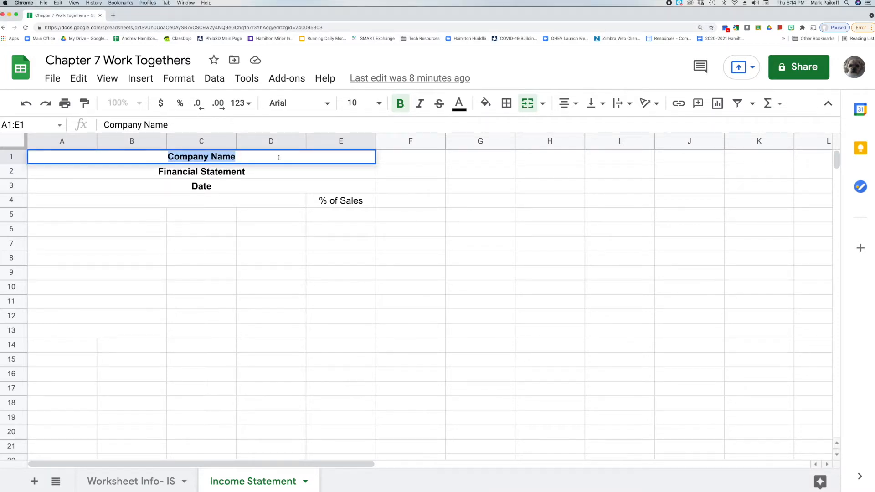
{"action": "type", "text": "Darlene's"}
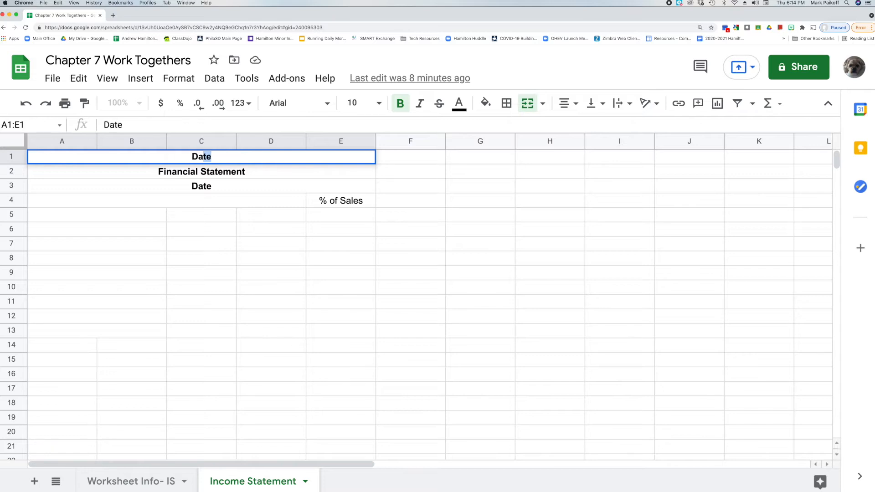
{"action": "type", "text": " Deliver"}
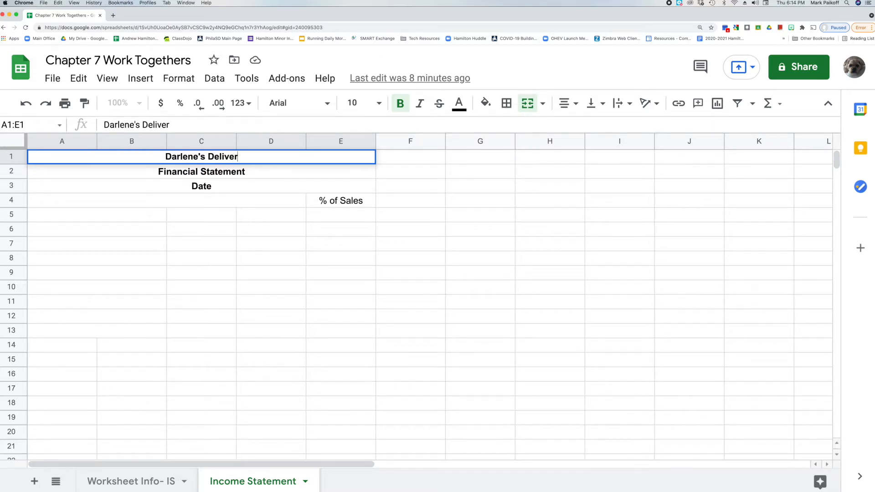
{"action": "type", "text": "y Service"}
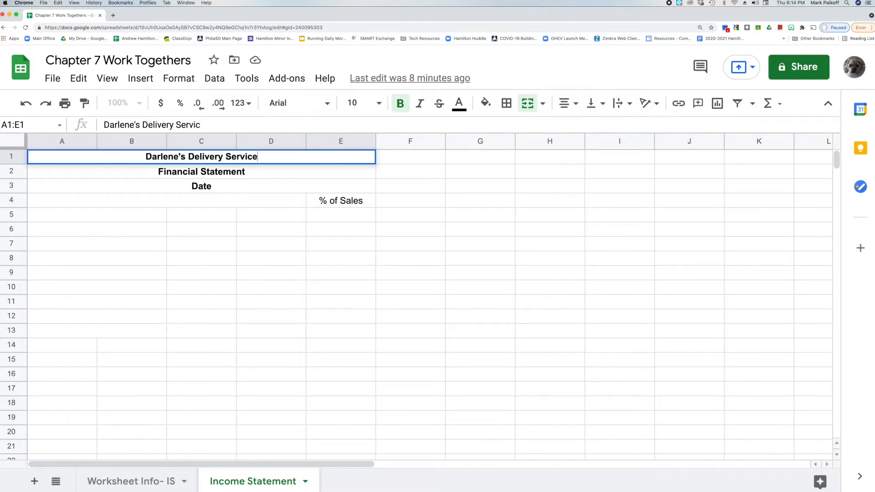
{"action": "triple_click", "coordinate": [226, 153]}
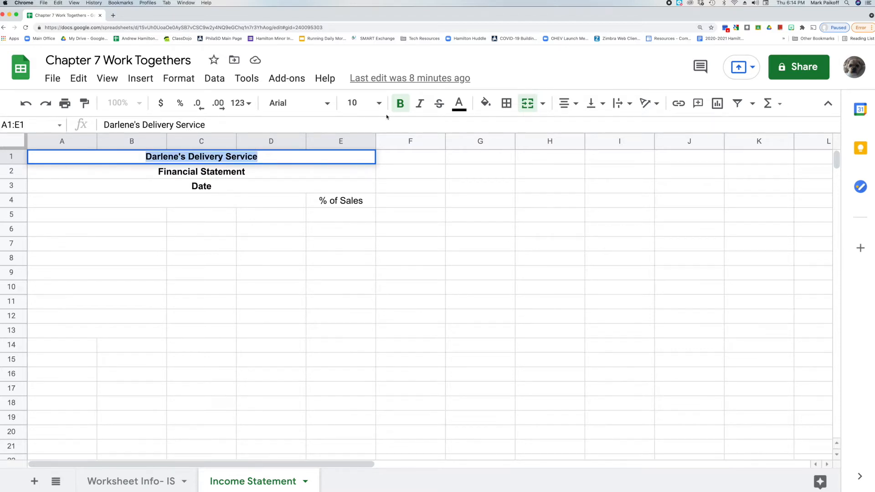
{"action": "left_click", "coordinate": [399, 107]}
Replace the Financial Statement heading with Income Statement and remove its bold formatting.
{"action": "left_click", "coordinate": [249, 171]}
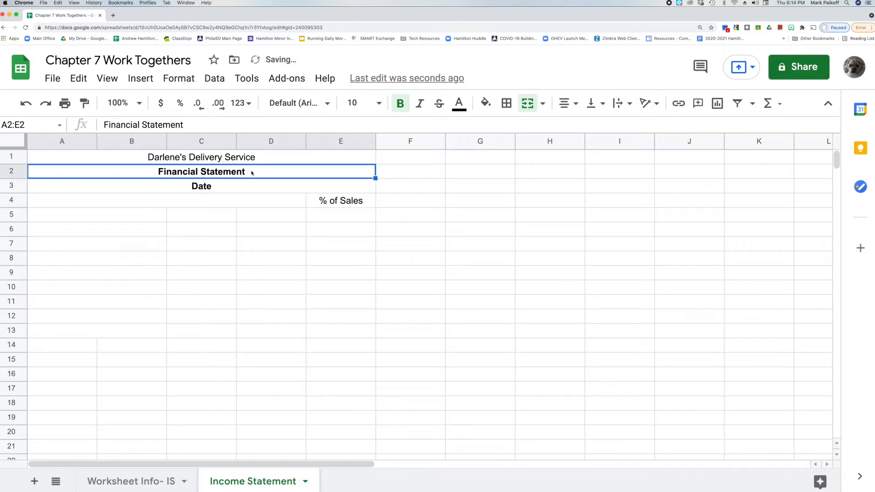
{"action": "triple_click", "coordinate": [252, 172]}
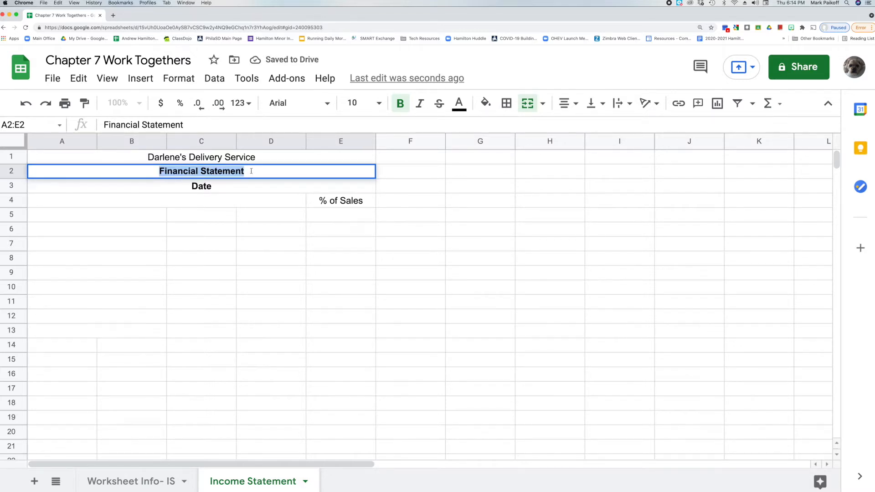
{"action": "type", "text": "Inc"}
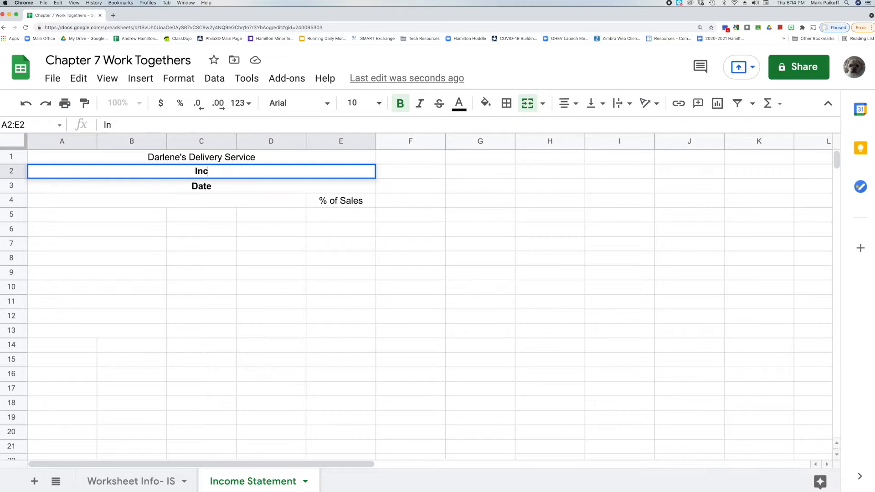
{"action": "type", "text": "ome Statement"}
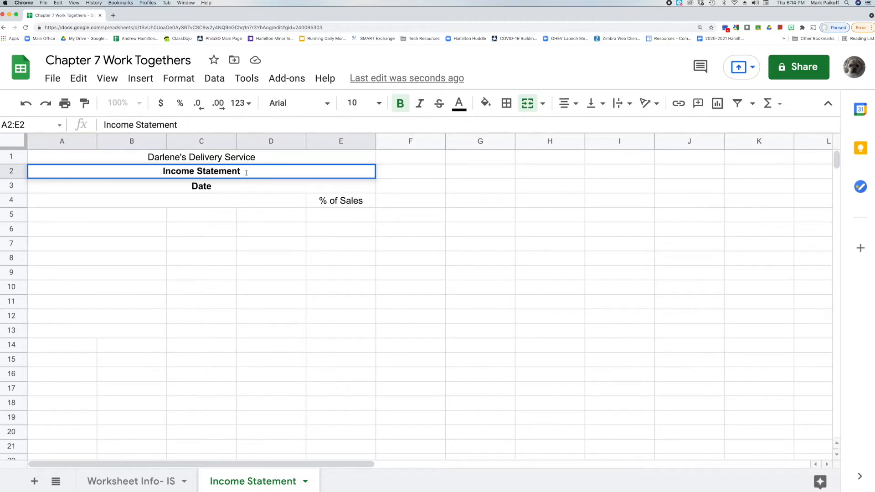
{"action": "left_click_drag", "start_coordinate": [246, 173], "coordinate": [156, 166]}
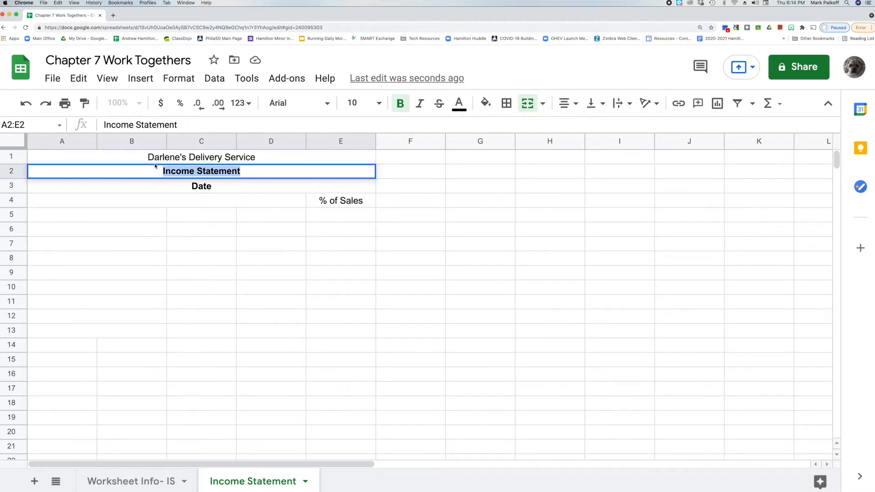
{"action": "left_click", "coordinate": [400, 107]}
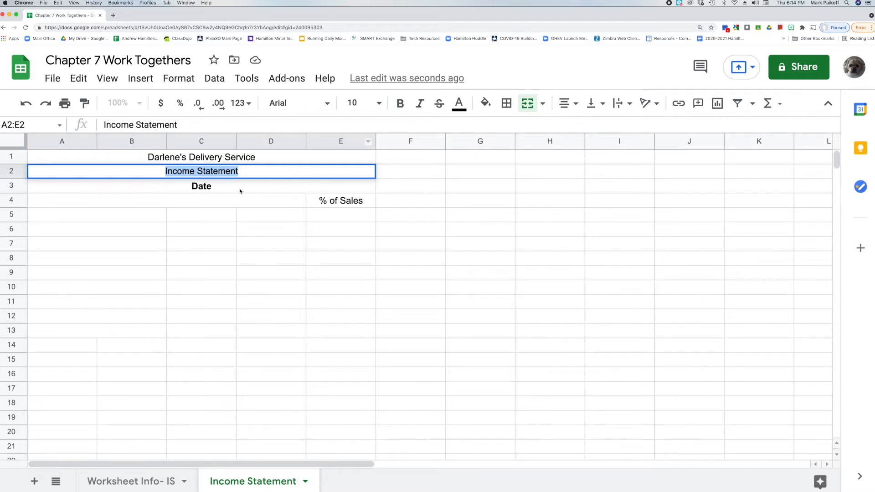
Replace the Date heading with For the month ended July 31, 2021 and remove its bold formatting.
{"action": "left_click", "coordinate": [239, 189]}
{"action": "double_click", "coordinate": [239, 190]}
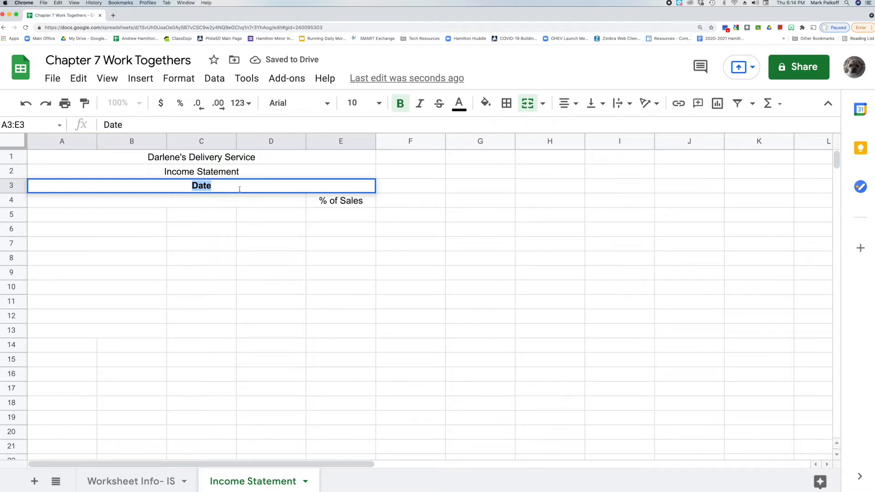
{"action": "type", "text": "For th"}
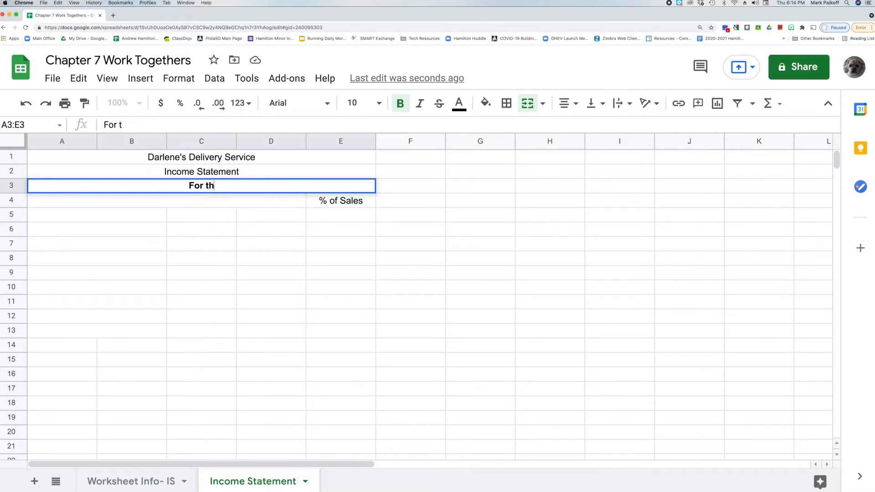
{"action": "type", "text": "e month "}
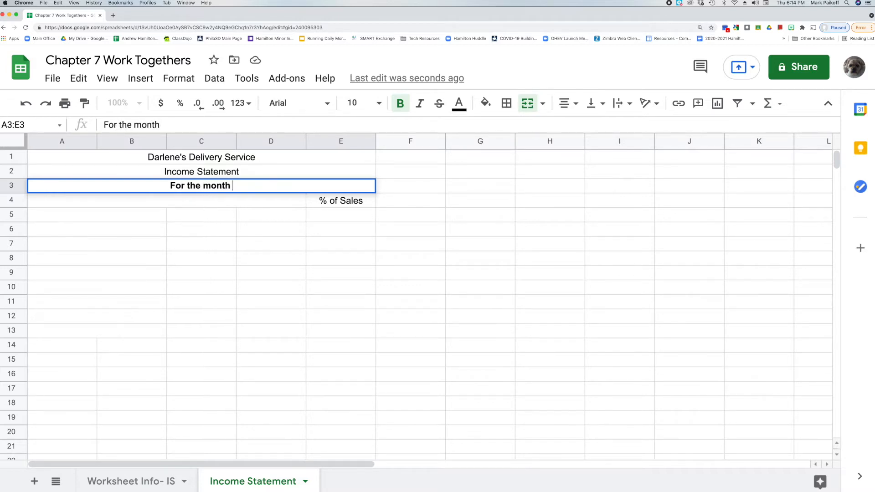
{"action": "type", "text": "ended July "}
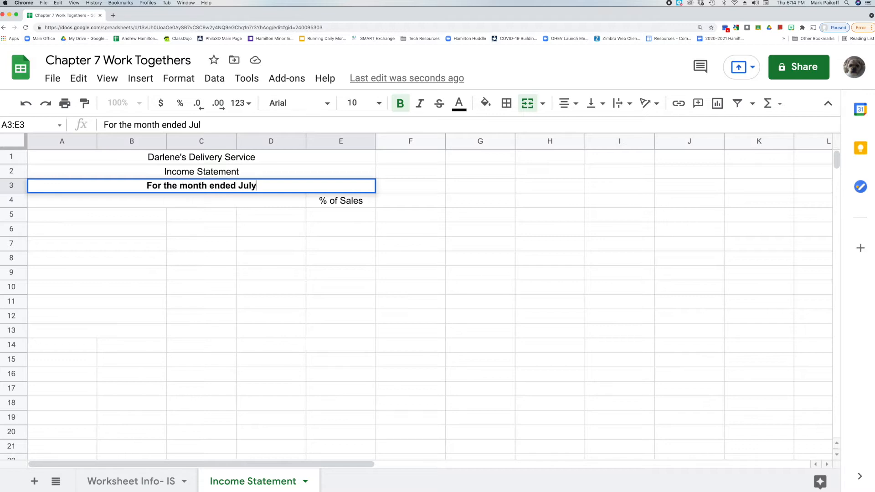
{"action": "type", "text": "31, "}
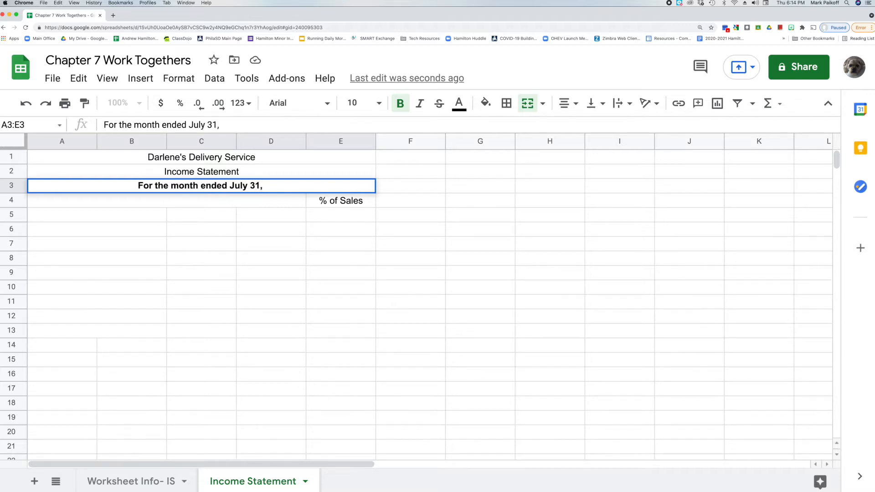
{"action": "type", "text": "2021"}
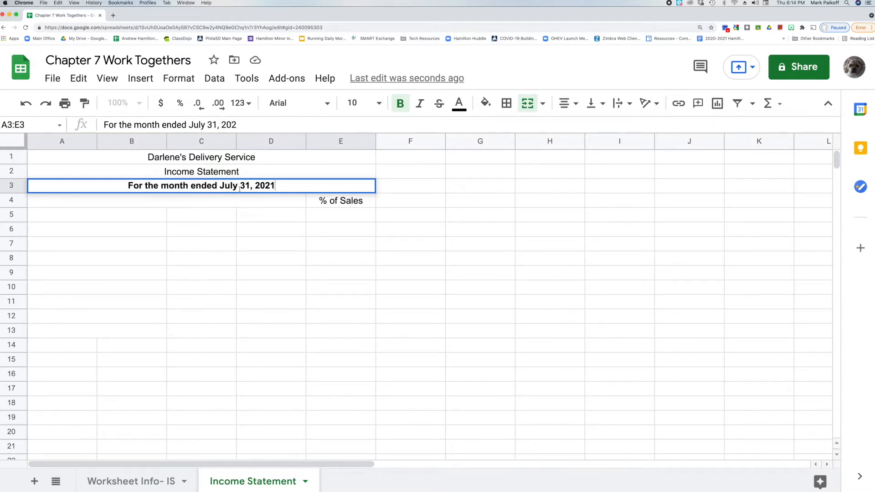
{"action": "left_click_drag", "start_coordinate": [275, 185], "coordinate": [128, 185]}
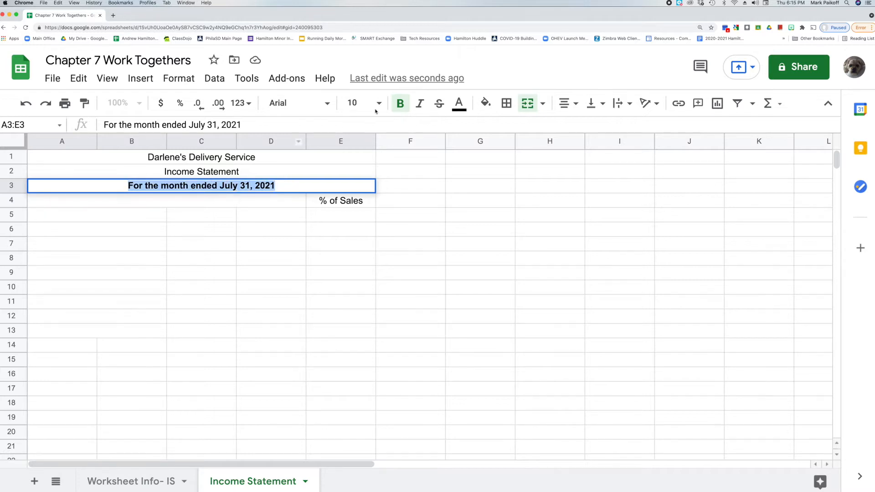
{"action": "left_click", "coordinate": [400, 104]}
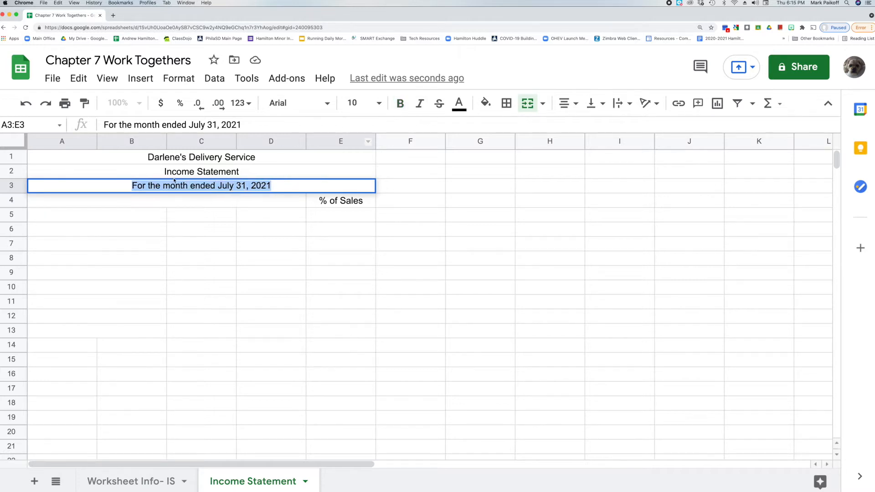
Enter the Revenue : section label in row 5.
{"action": "left_click", "coordinate": [134, 217]}
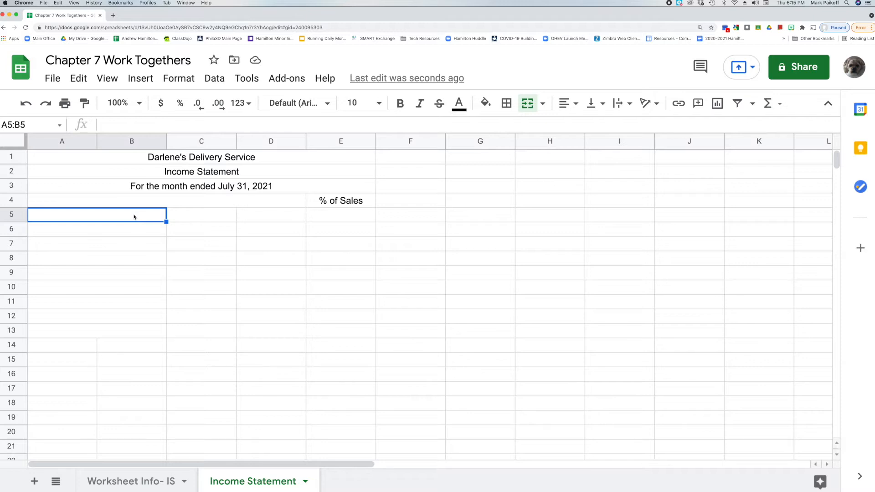
{"action": "double_click", "coordinate": [134, 216]}
{"action": "type", "text": "Revenue :"}
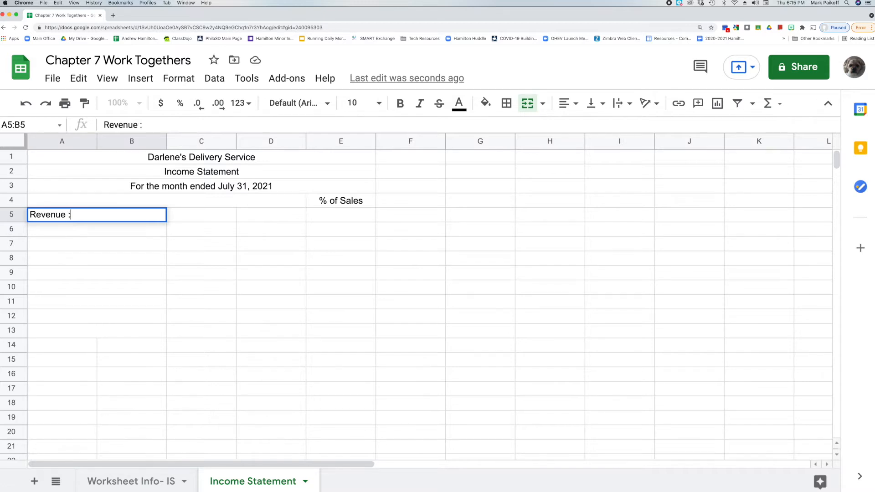
{"action": "key", "text": "Return"}
Enter Sales in row 6 with an amount of 5511 in column D.
{"action": "double_click", "coordinate": [118, 231]}
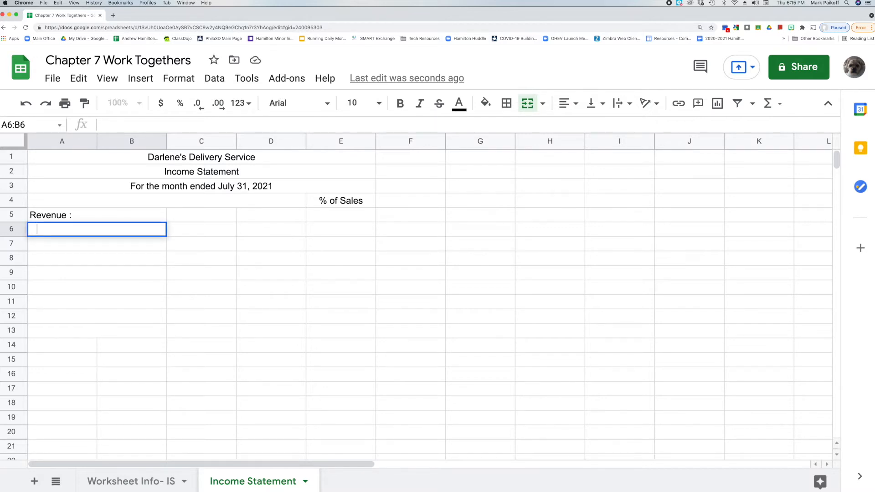
{"action": "type", "text": "Sales"}
{"action": "left_click", "coordinate": [267, 232]}
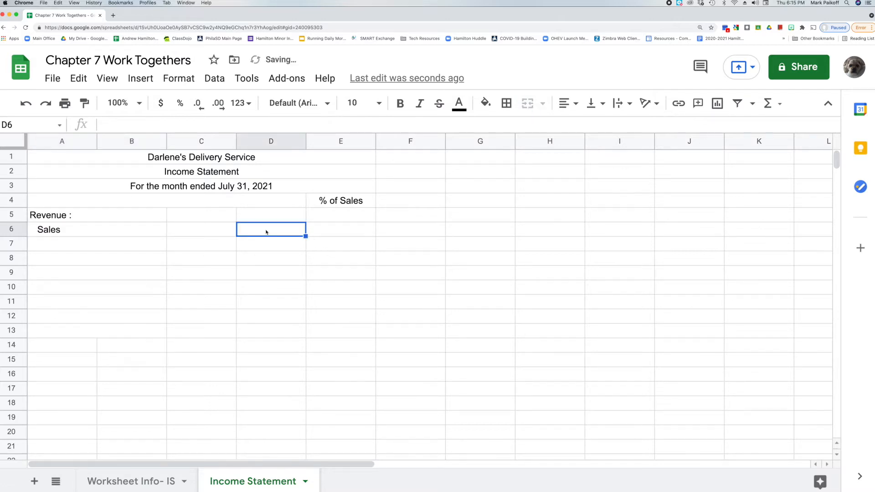
{"action": "double_click", "coordinate": [266, 231]}
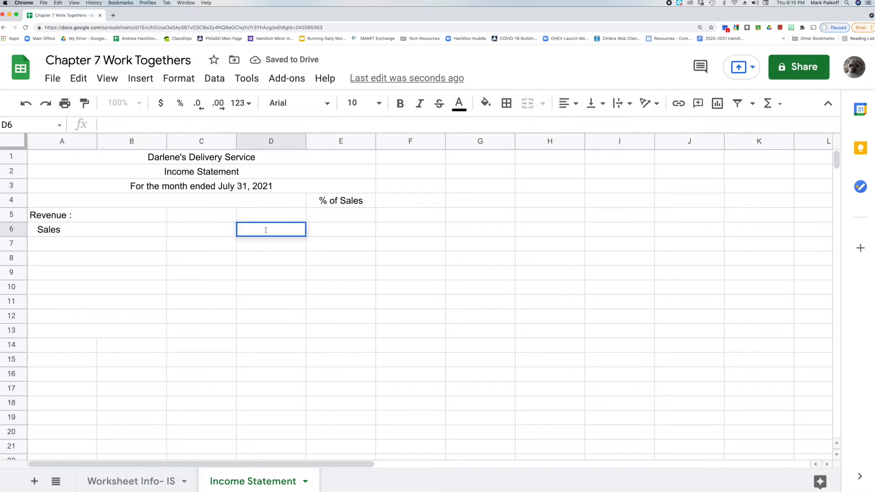
{"action": "type", "text": "5,"}
{"action": "type", "text": "511"}
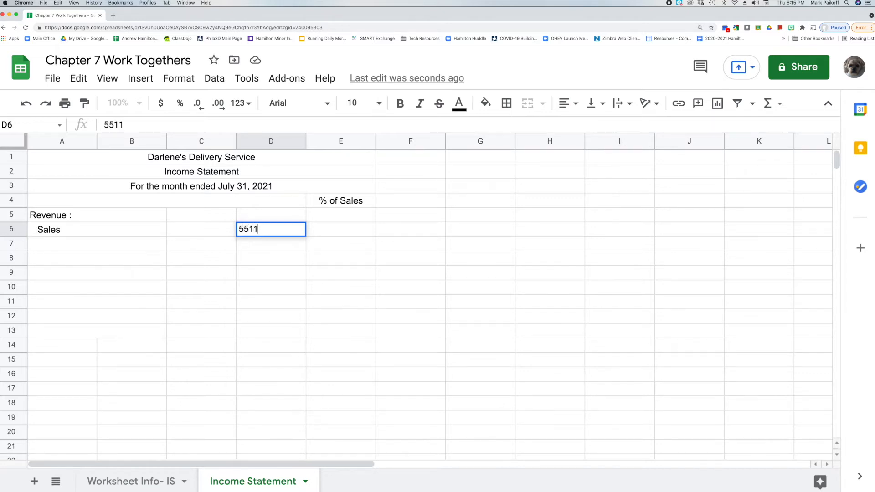
{"action": "key", "text": "Return"}
Enter the Expenses : section label in row 7.
{"action": "left_click", "coordinate": [114, 245]}
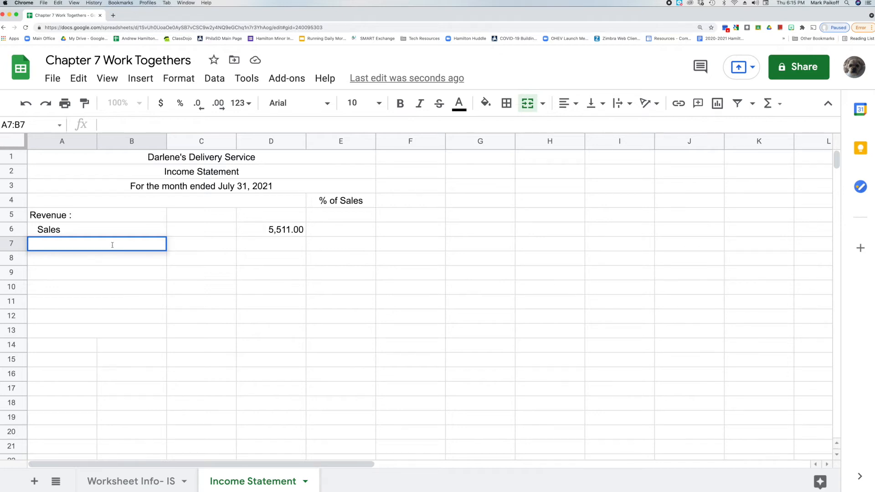
{"action": "type", "text": "Expenses "}
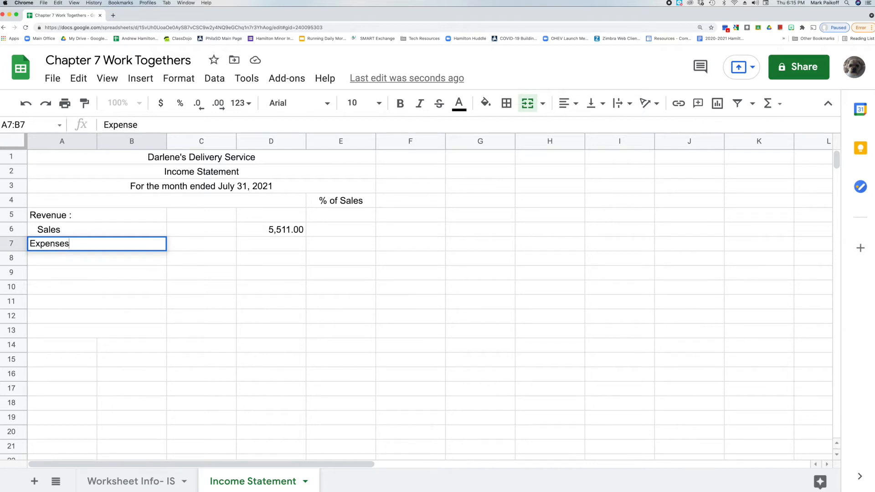
{"action": "type", "text": ":"}
{"action": "key", "text": "Return"}
Enter Advertising Expense in row 8 with an amount of 821 in column C.
{"action": "double_click", "coordinate": [99, 260]}
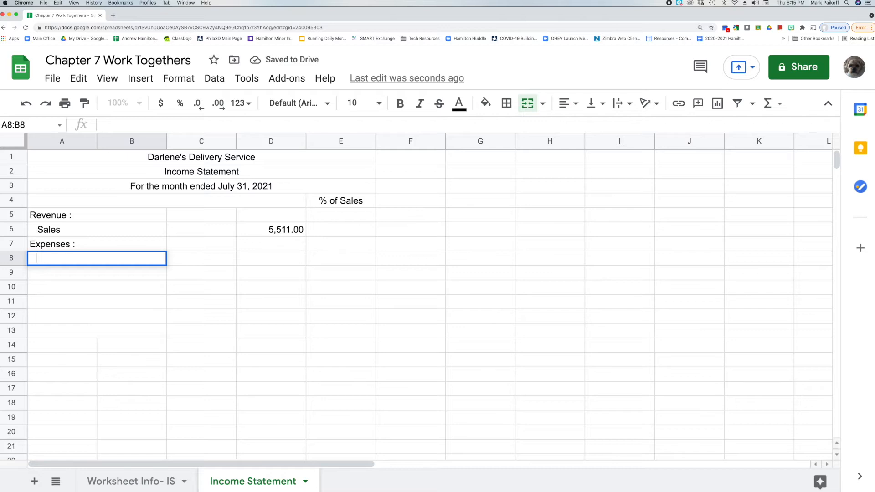
{"action": "type", "text": "Advertising Expense"}
{"action": "left_click", "coordinate": [190, 259]}
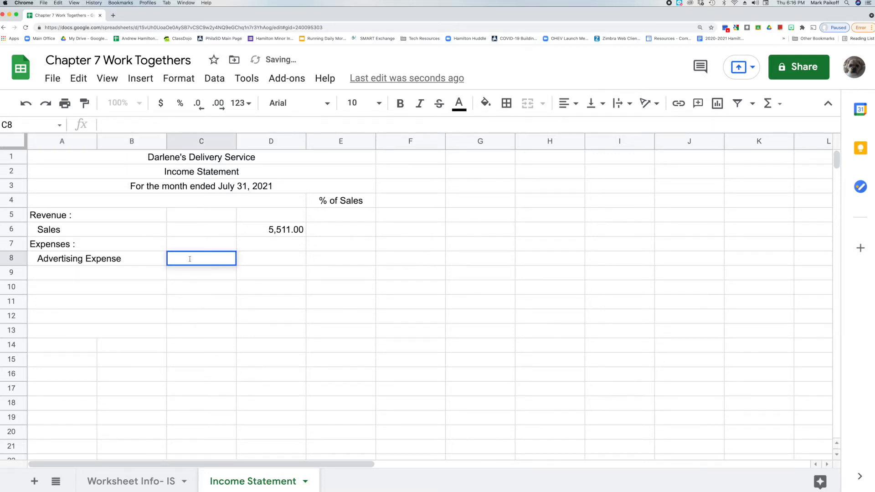
{"action": "type", "text": "821"}
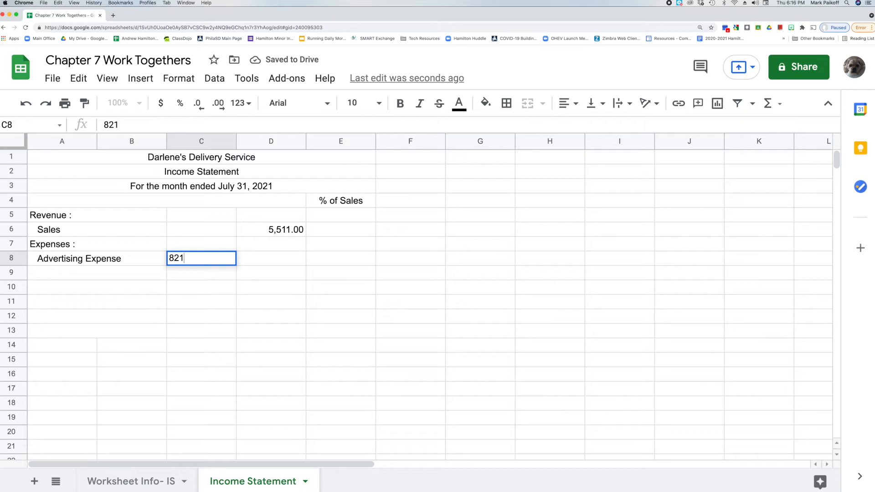
{"action": "key", "text": "Return"}
Enter Insurance Expense in row 9 with an amount of 300 in column C.
{"action": "double_click", "coordinate": [108, 272]}
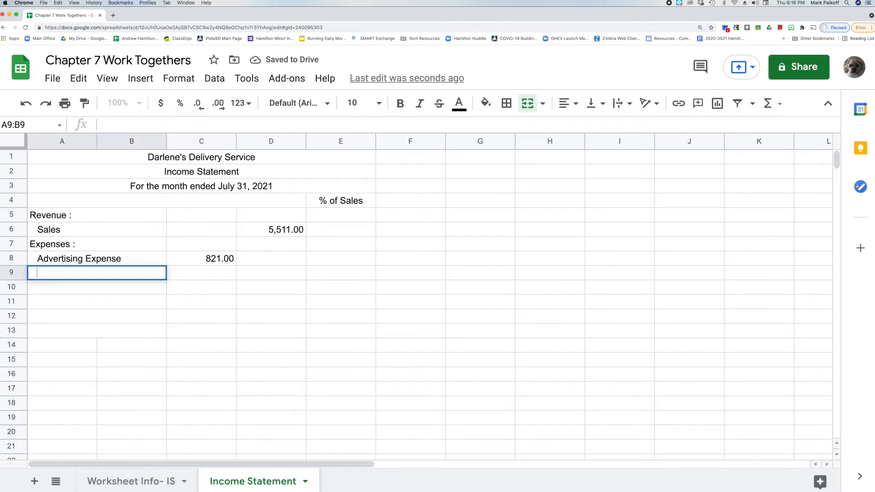
{"action": "type", "text": "Insurance Expense"}
{"action": "left_click", "coordinate": [192, 273]}
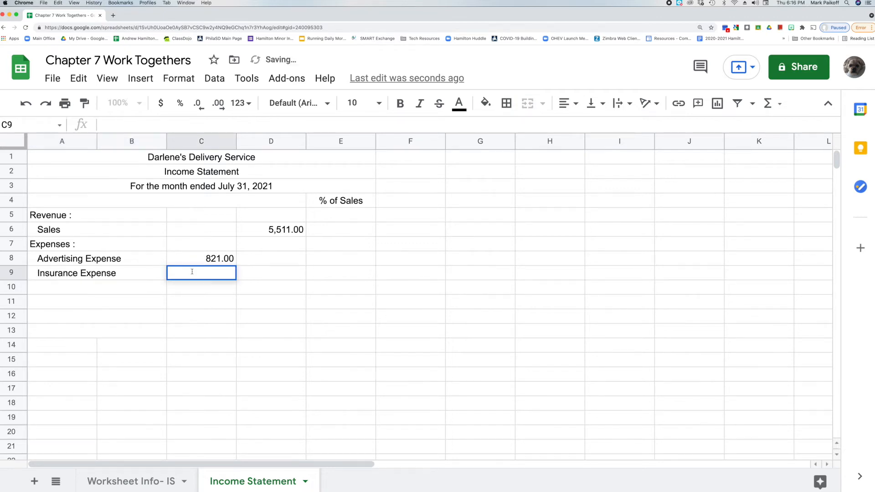
{"action": "type", "text": "300"}
{"action": "key", "text": "Return"}
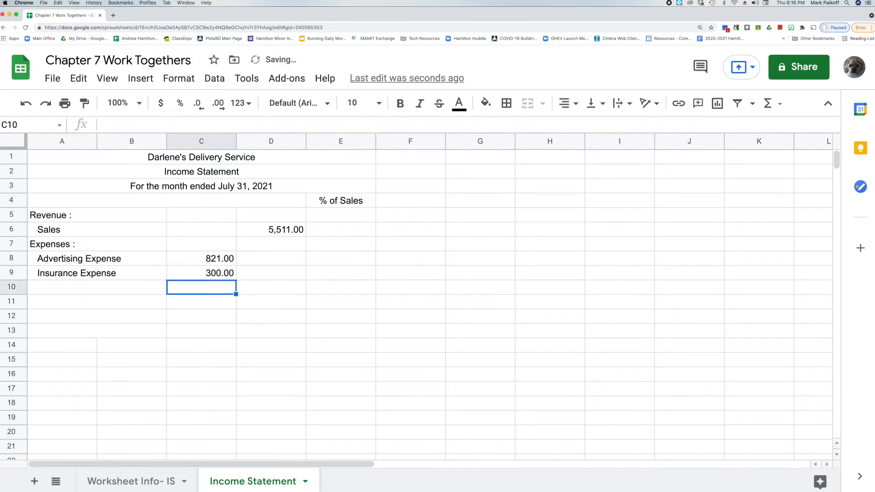
Enter Miscellaneous Expense in row 10 with an amount of 347 in column C.
{"action": "double_click", "coordinate": [108, 289]}
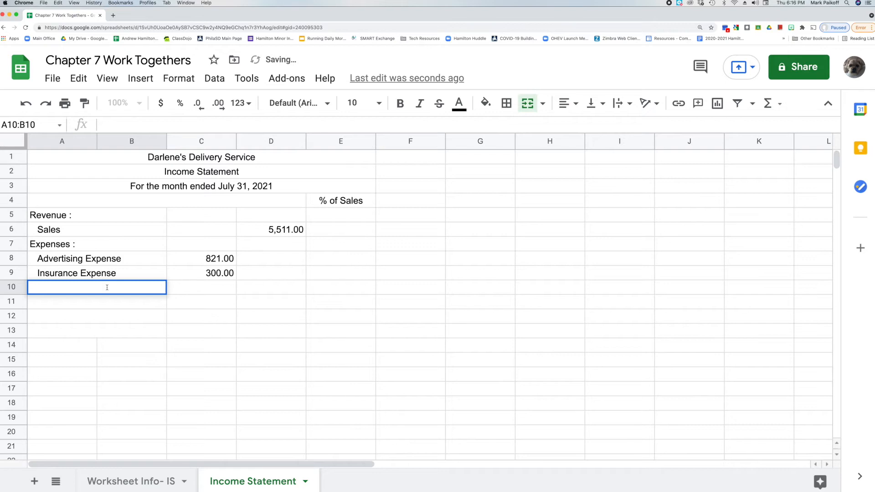
{"action": "type", "text": "Miscellane"}
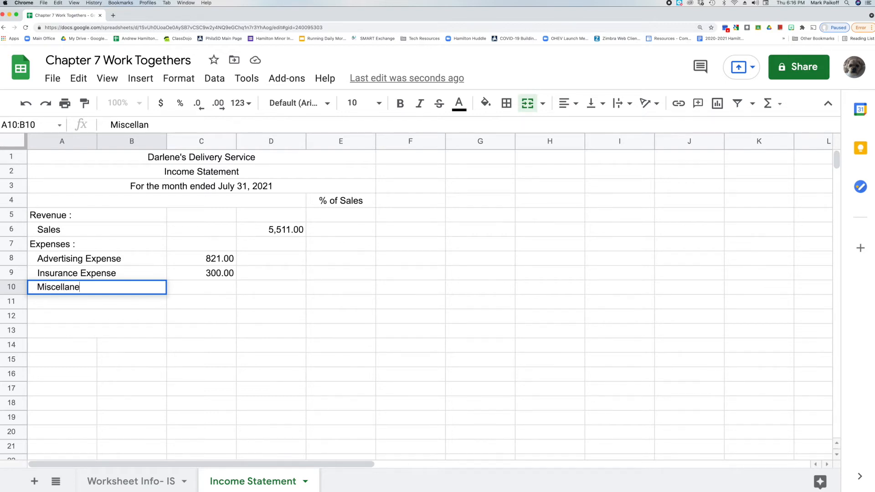
{"action": "type", "text": "ous Expense"}
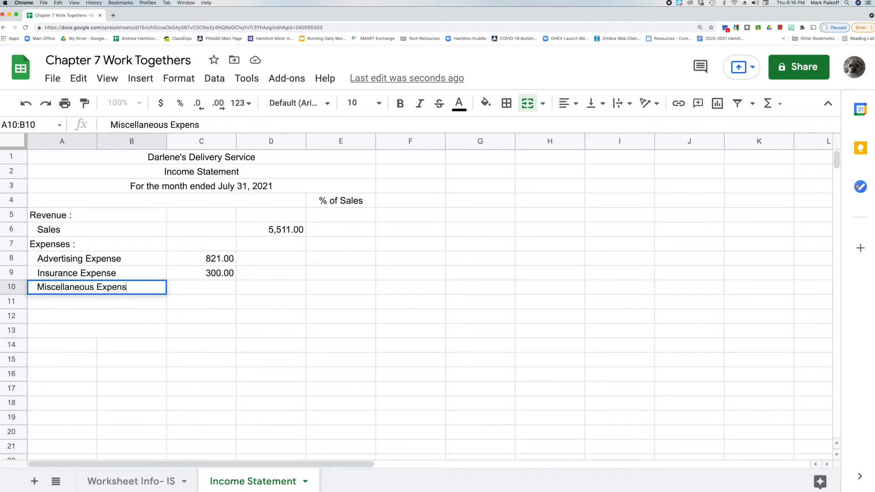
{"action": "left_click", "coordinate": [197, 288]}
{"action": "double_click", "coordinate": [197, 288]}
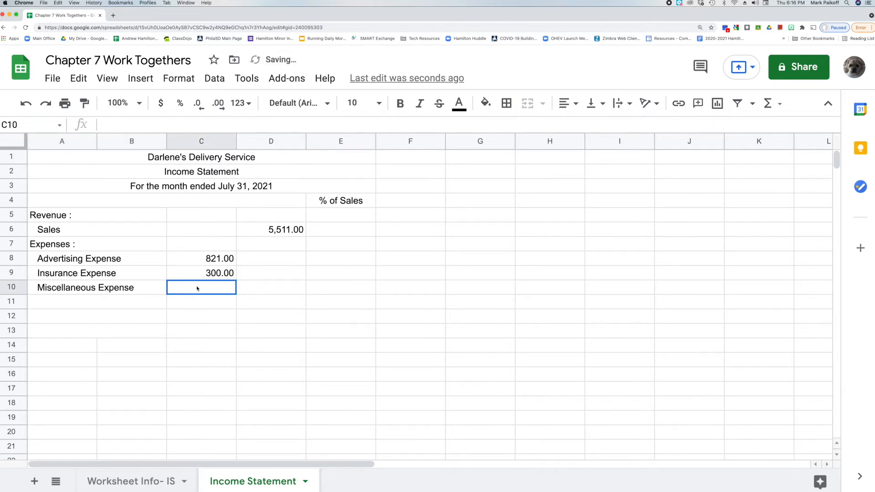
{"action": "type", "text": "347"}
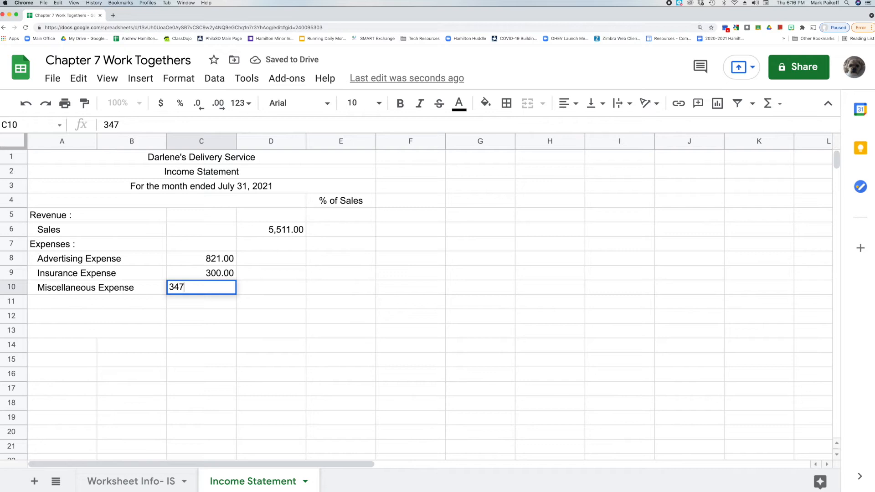
{"action": "key", "text": "Return"}
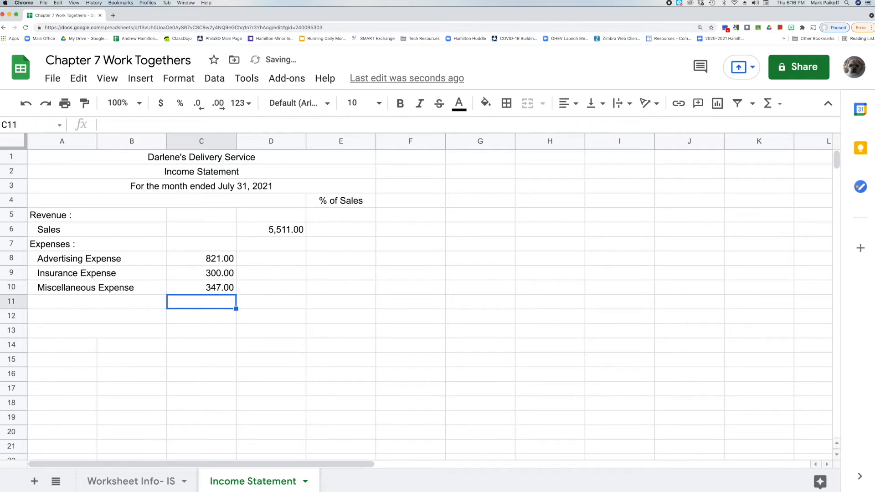
Enter Supplies Expense in row 11 with an amount of 713 in column C.
{"action": "double_click", "coordinate": [116, 302]}
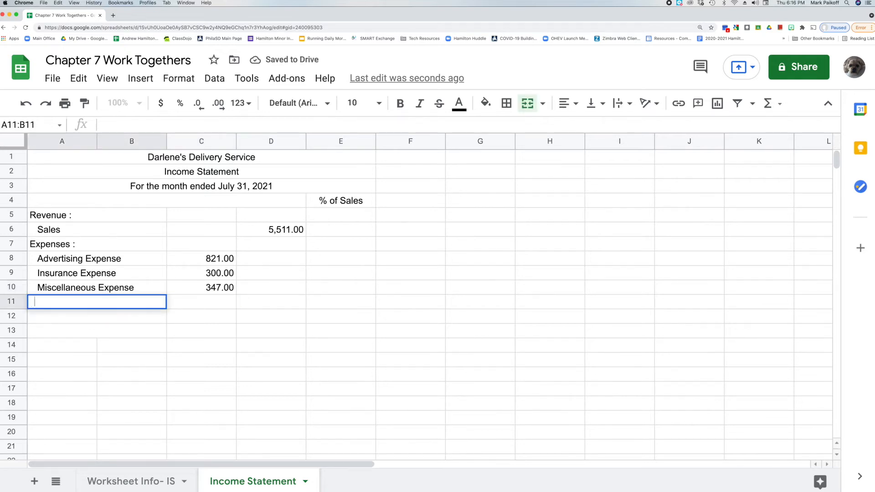
{"action": "type", "text": "E"}
{"action": "key", "text": "BackSpace"}
{"action": "type", "text": "Supp"}
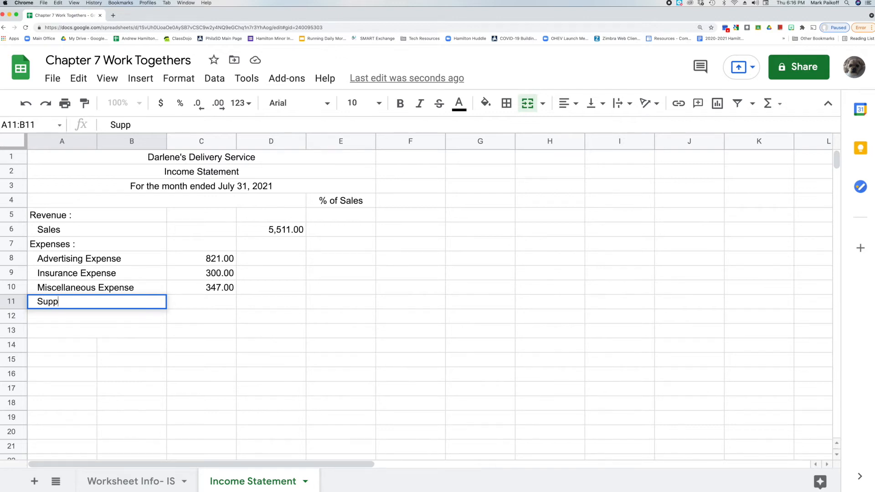
{"action": "type", "text": "lies Expense"}
{"action": "left_click", "coordinate": [184, 303]}
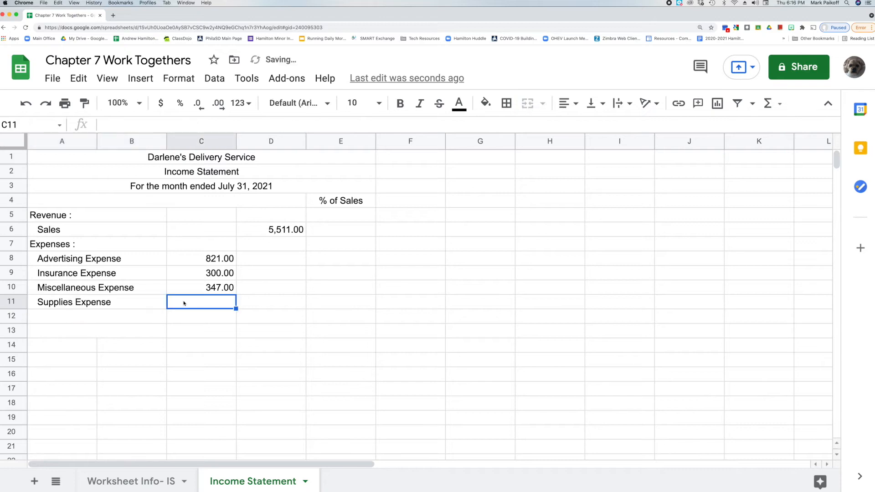
{"action": "type", "text": "71"}
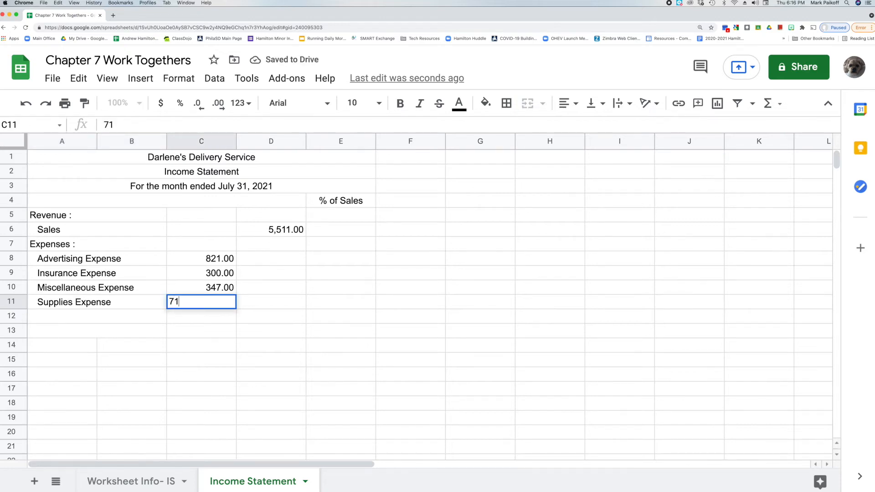
{"action": "type", "text": "3"}
{"action": "key", "text": "Return"}
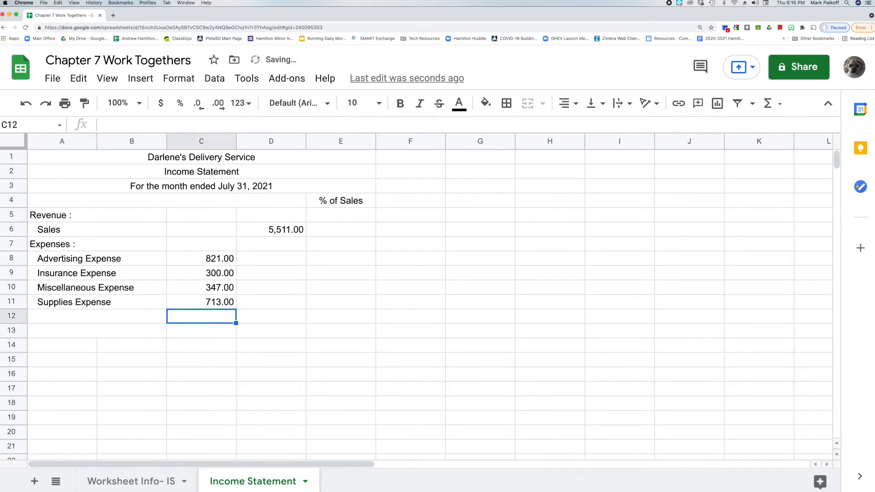
Add a bottom border under the Supplies Expense amount in column C.
{"action": "left_click", "coordinate": [261, 320]}
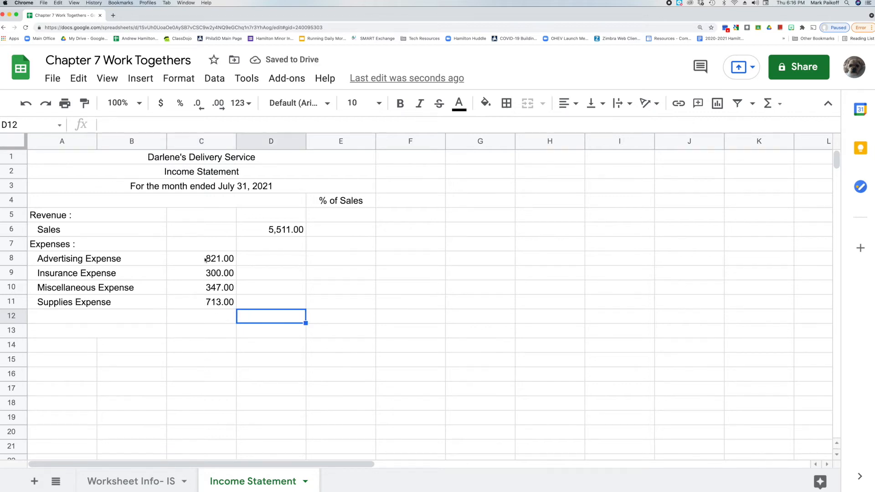
{"action": "left_click", "coordinate": [205, 302]}
{"action": "left_click", "coordinate": [506, 103]}
{"action": "left_click", "coordinate": [615, 150]}
{"action": "left_click", "coordinate": [651, 171]}
{"action": "left_click", "coordinate": [563, 155]}
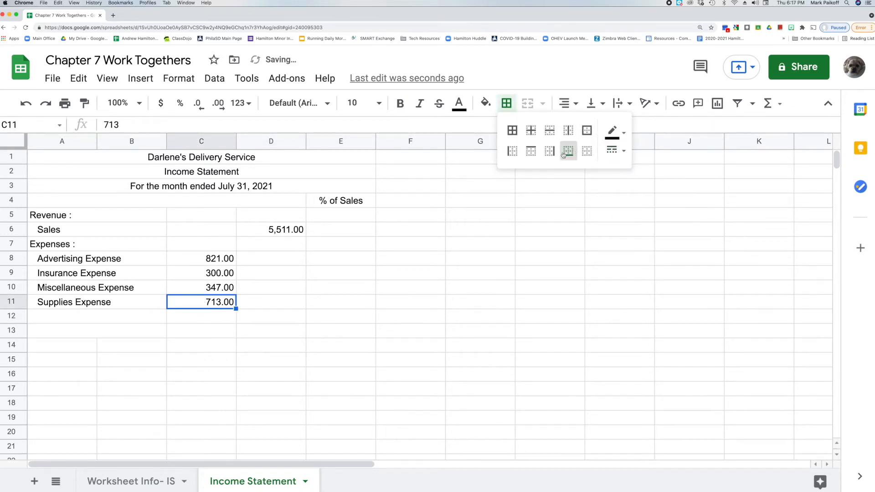
{"action": "left_click", "coordinate": [265, 319]}
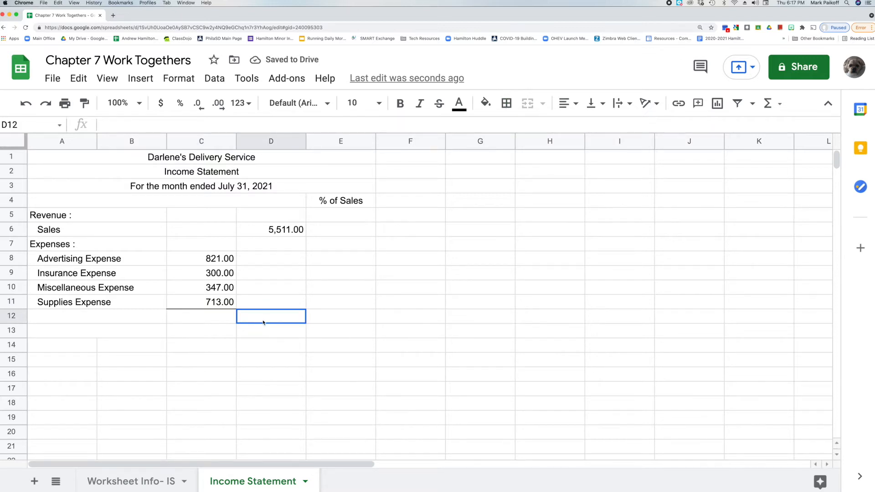
Total the four expense amounts in D12 with the formula =SUM(C8:C11).
{"action": "double_click", "coordinate": [261, 321]}
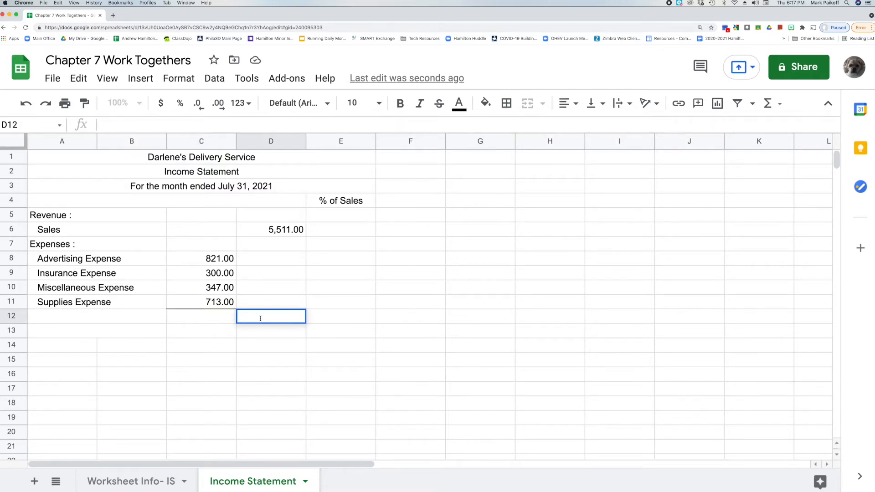
{"action": "type", "text": "="}
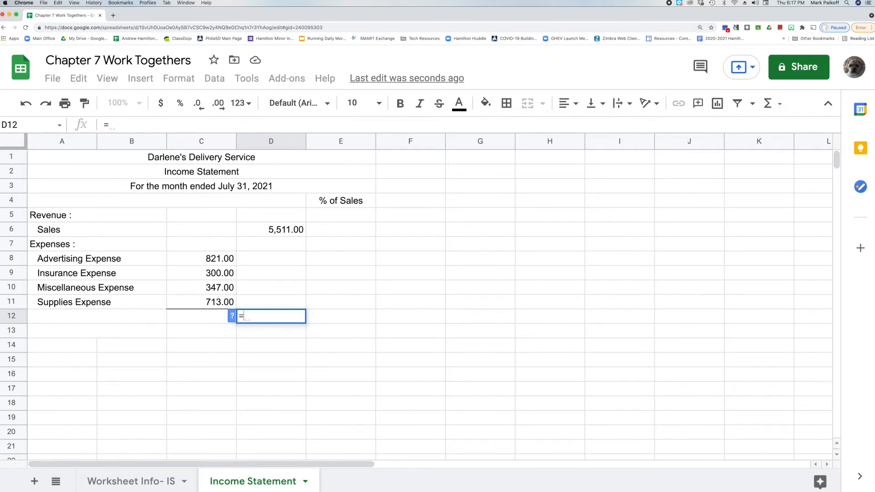
{"action": "type", "text": "sum("}
{"action": "left_click", "coordinate": [190, 258]}
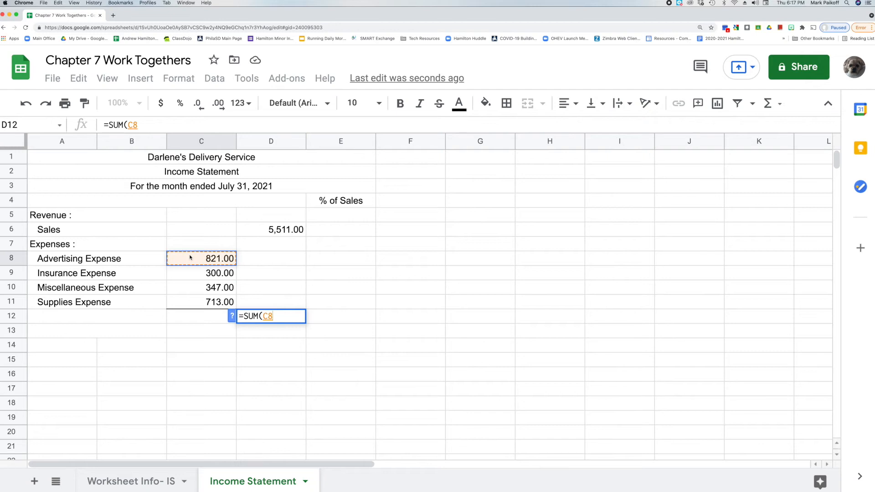
{"action": "left_click_drag", "start_coordinate": [191, 258], "coordinate": [189, 304]}
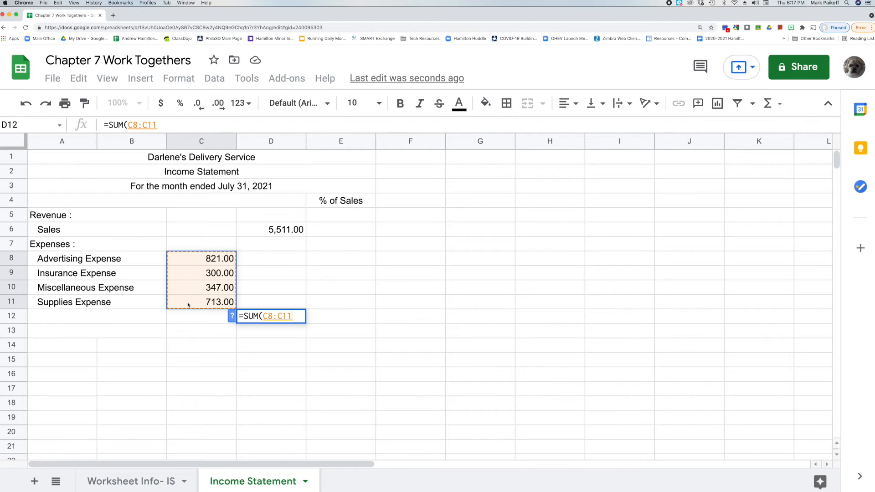
{"action": "key", "text": "Return"}
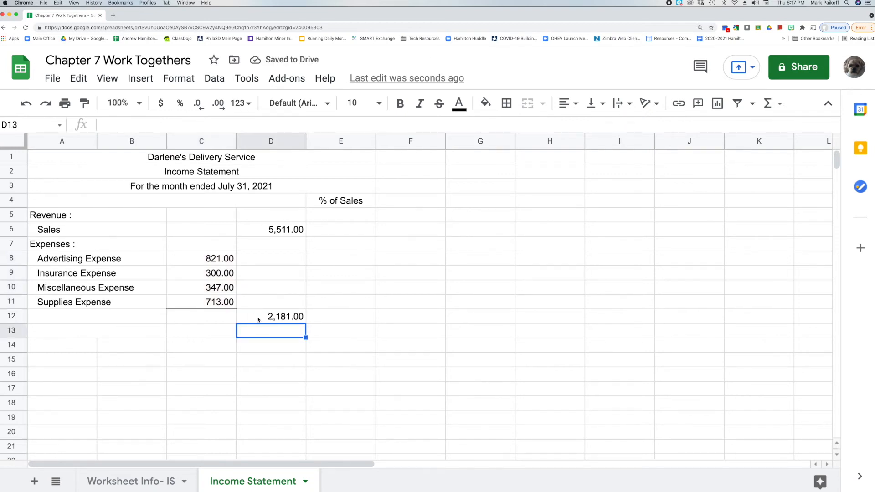
Label row 12 as Total Expenses.
{"action": "left_click_drag", "start_coordinate": [69, 319], "coordinate": [105, 319]}
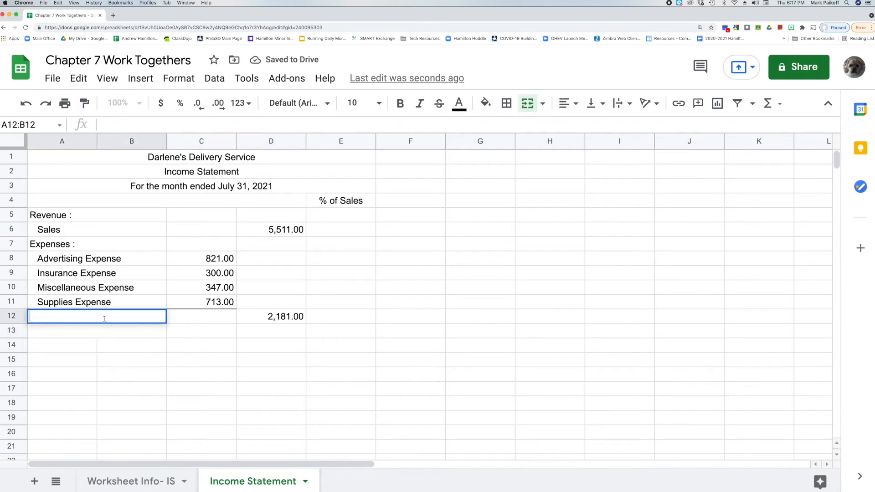
{"action": "type", "text": "Tot"}
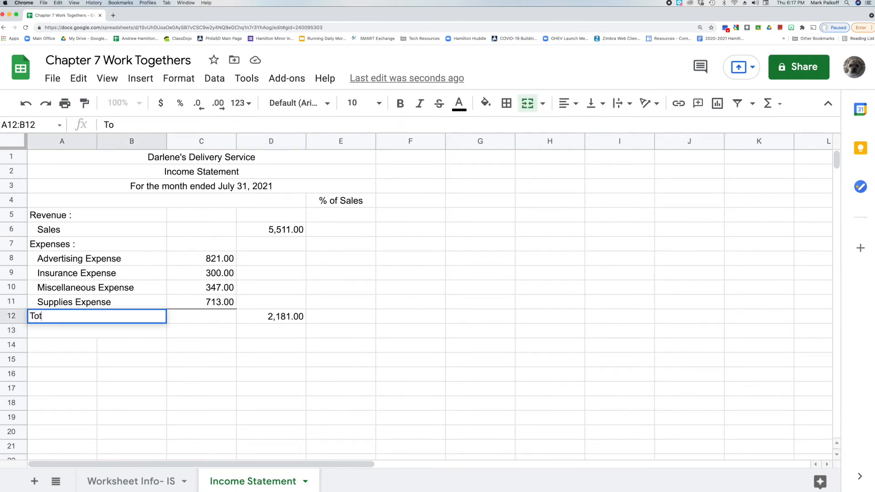
{"action": "type", "text": "al Expenses"}
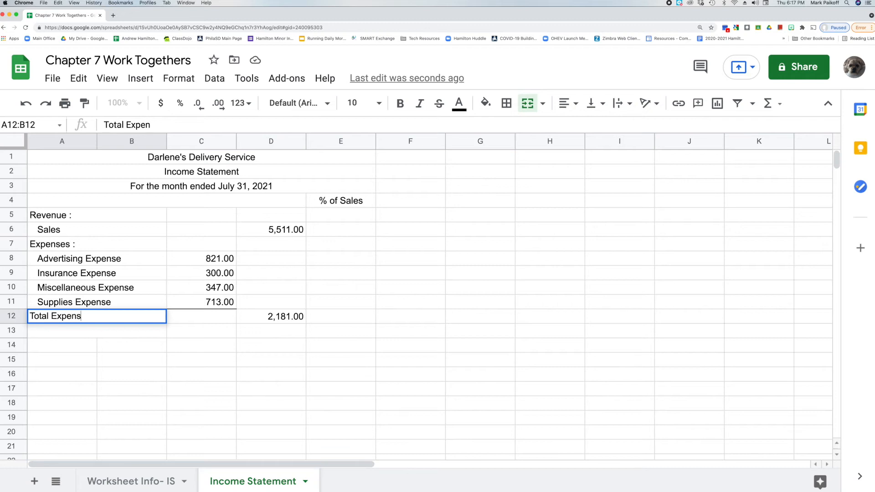
{"action": "left_click", "coordinate": [258, 337]}
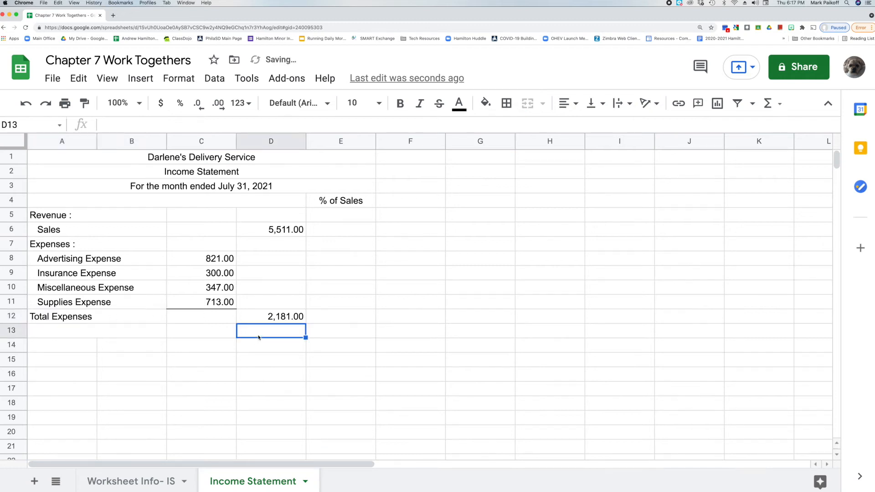
Add a bottom border under the total expenses amount in D12.
{"action": "left_click", "coordinate": [250, 320]}
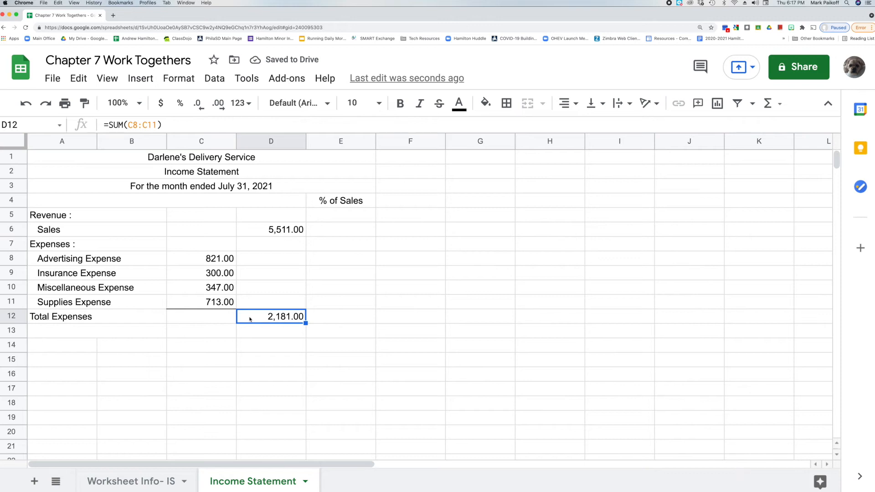
{"action": "left_click", "coordinate": [506, 103]}
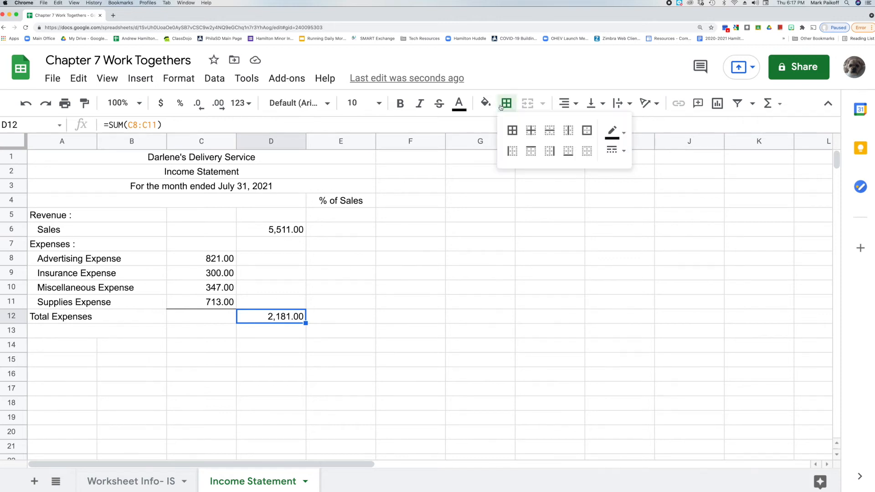
{"action": "left_click", "coordinate": [569, 151]}
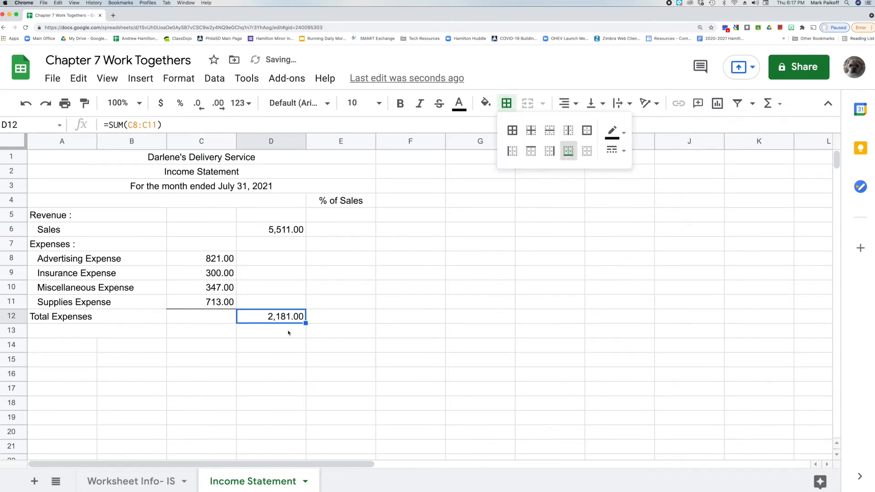
{"action": "left_click", "coordinate": [272, 333]}
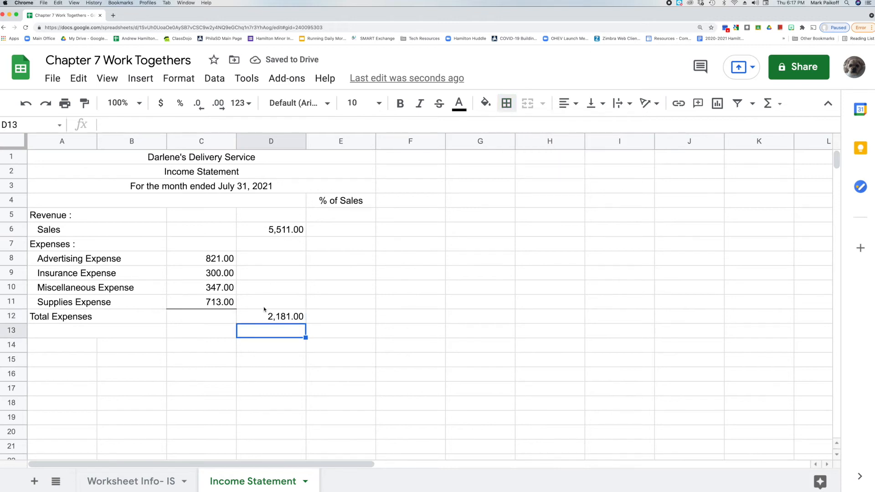
Compute net income in D13 with the formula =D6-D12.
{"action": "double_click", "coordinate": [259, 333]}
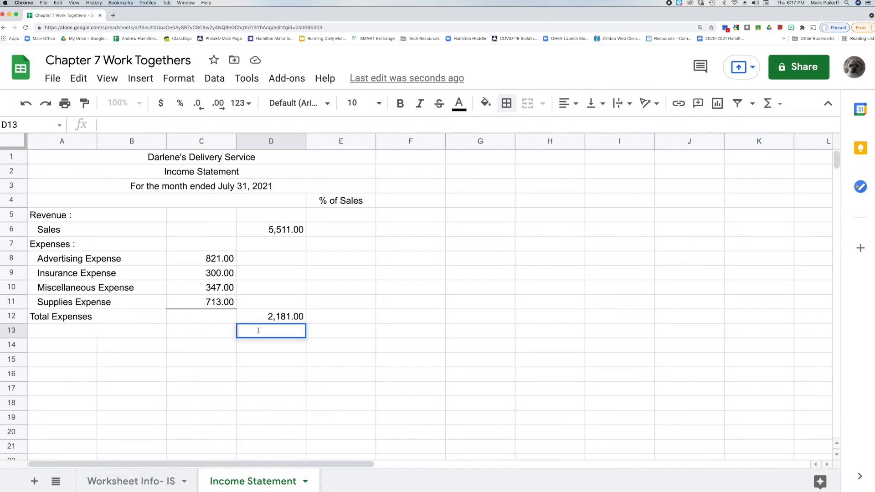
{"action": "type", "text": "="}
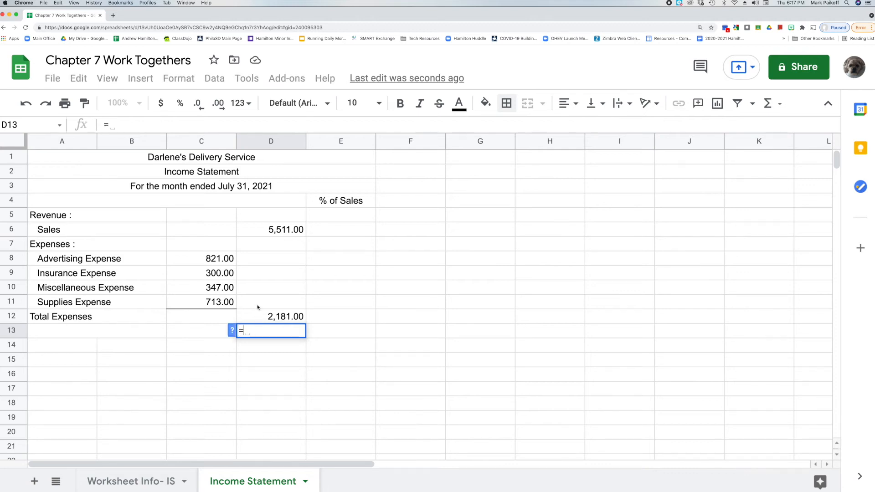
{"action": "left_click", "coordinate": [257, 233]}
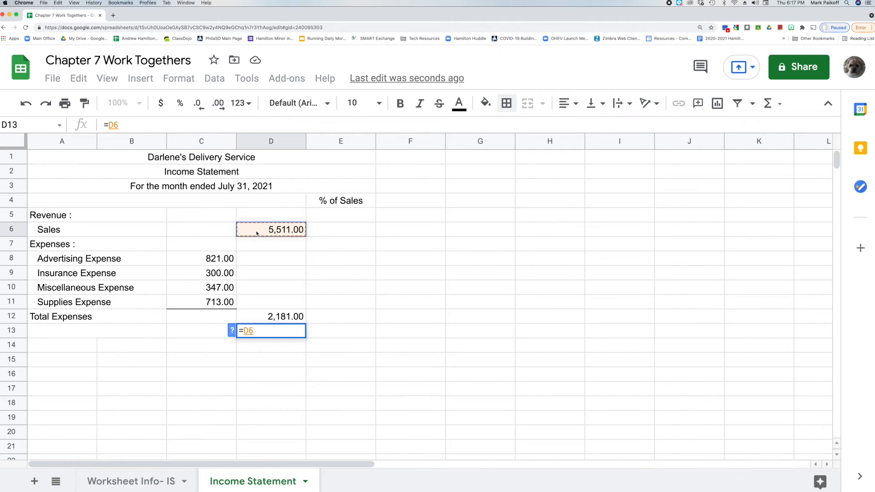
{"action": "type", "text": "-"}
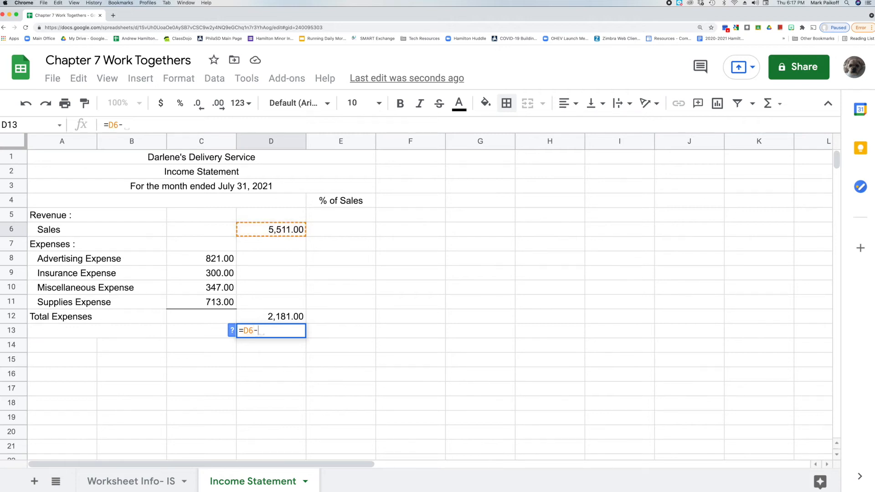
{"action": "left_click", "coordinate": [253, 321]}
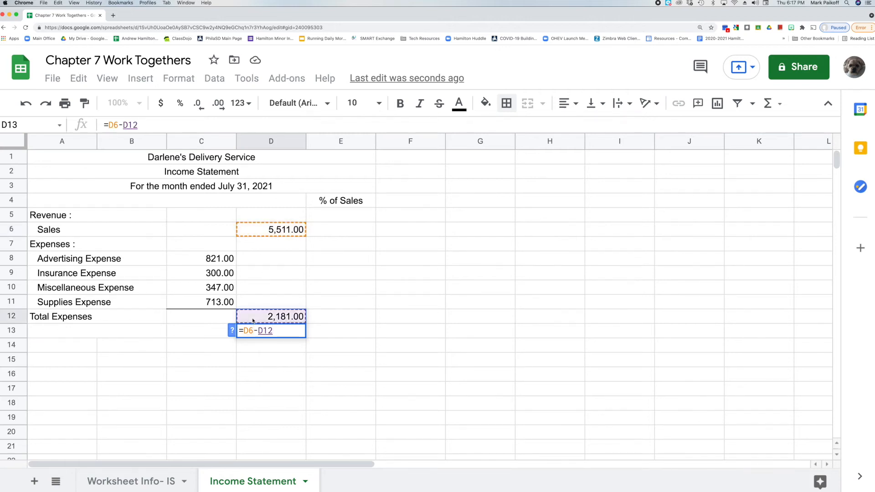
{"action": "key", "text": "Return"}
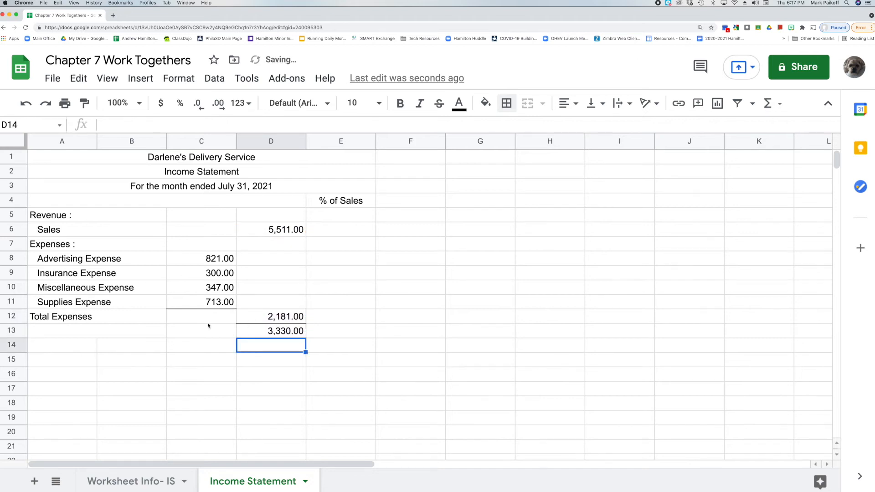
Label row 13 as Net Income.
{"action": "double_click", "coordinate": [105, 329]}
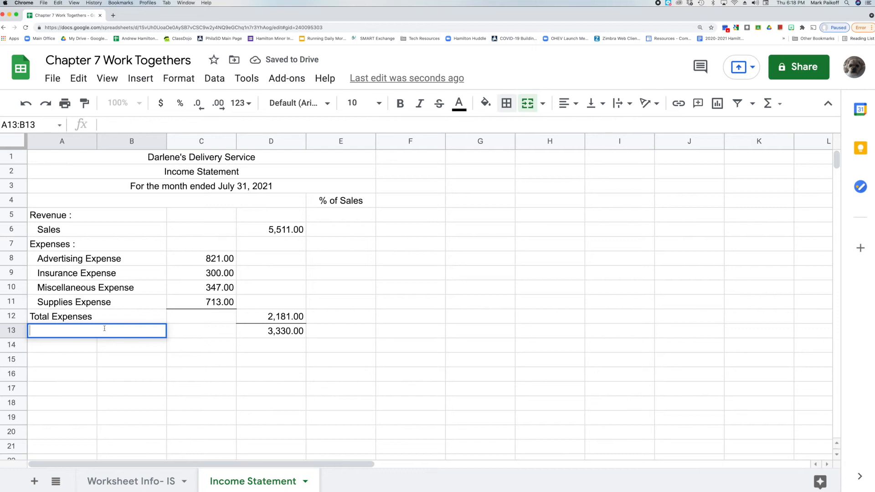
{"action": "type", "text": "Net "}
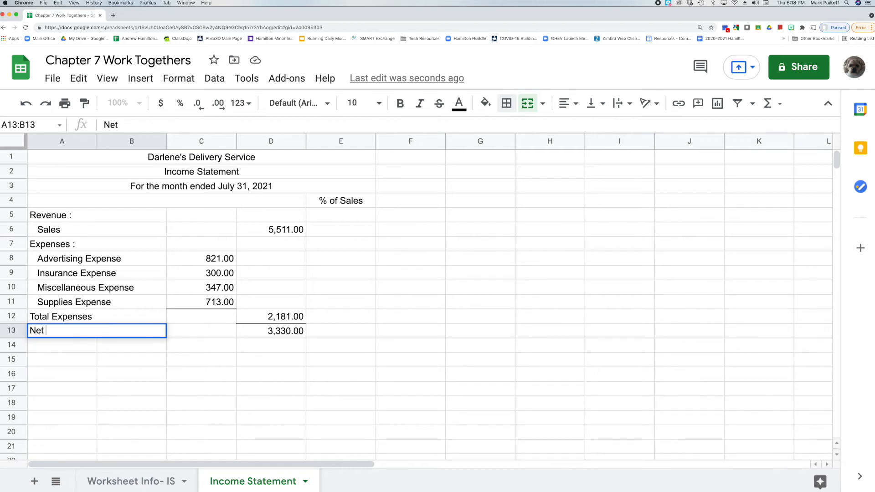
{"action": "type", "text": "Income"}
{"action": "key", "text": "Return"}
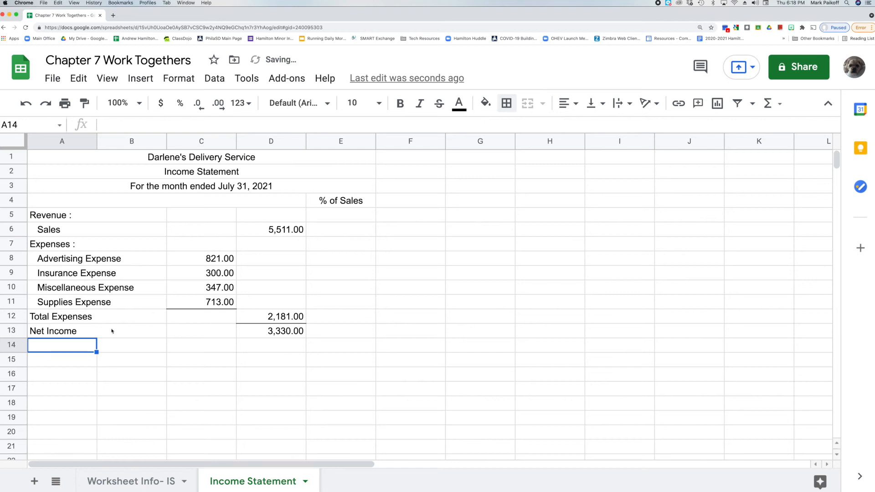
Add a double bottom border under the net income amount in D13.
{"action": "left_click", "coordinate": [254, 332]}
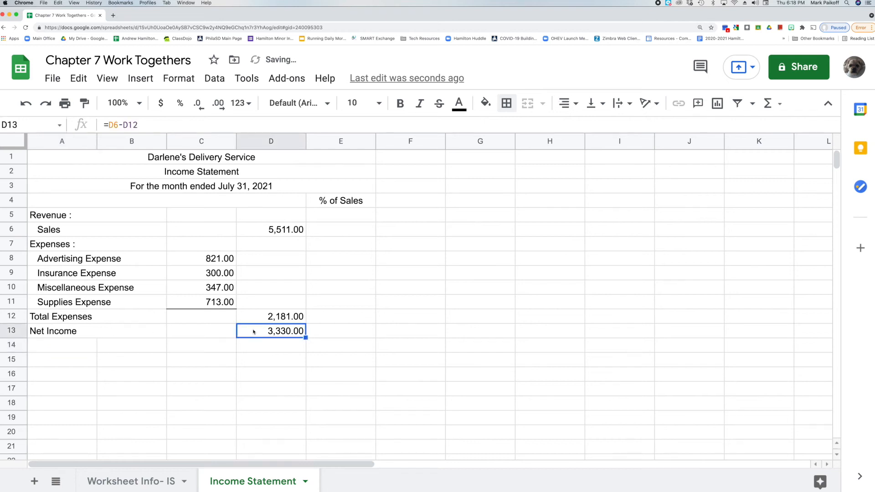
{"action": "left_click", "coordinate": [507, 103]}
{"action": "left_click", "coordinate": [621, 149]}
{"action": "left_click", "coordinate": [653, 256]}
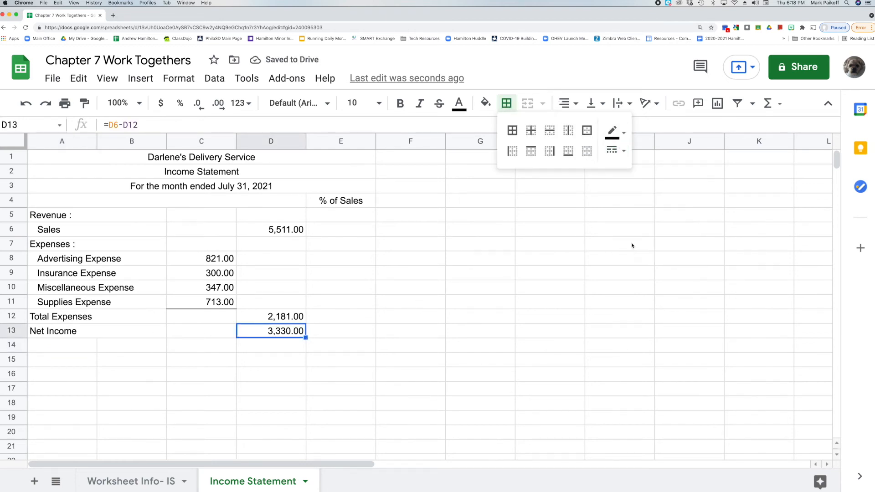
{"action": "left_click", "coordinate": [568, 151]}
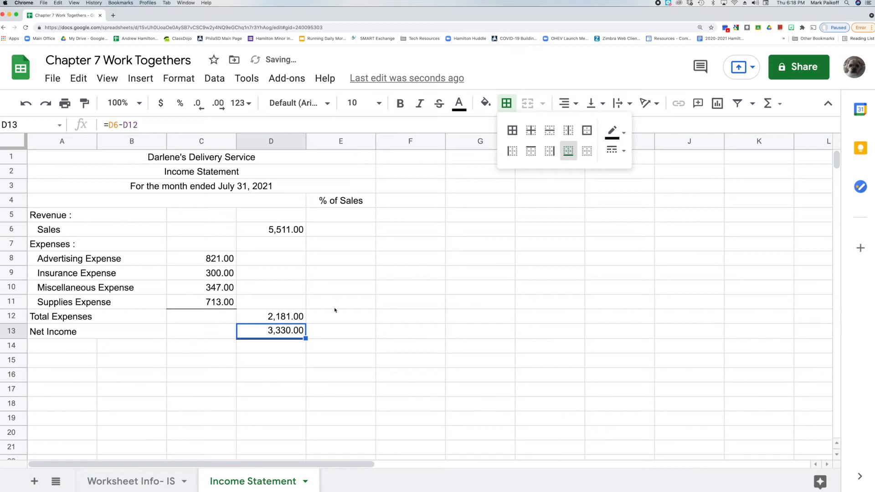
{"action": "left_click", "coordinate": [332, 335]}
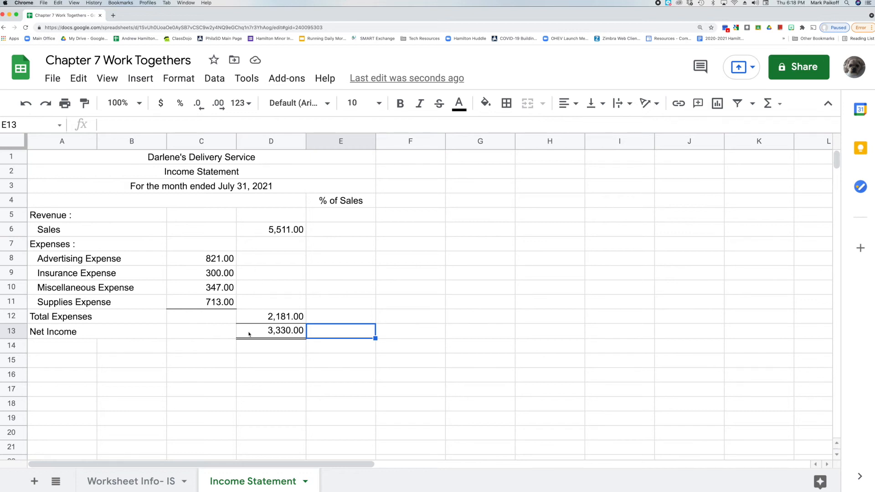
Enter 100 as the sales percentage in E6 and show it with one decimal place.
{"action": "left_click", "coordinate": [325, 228]}
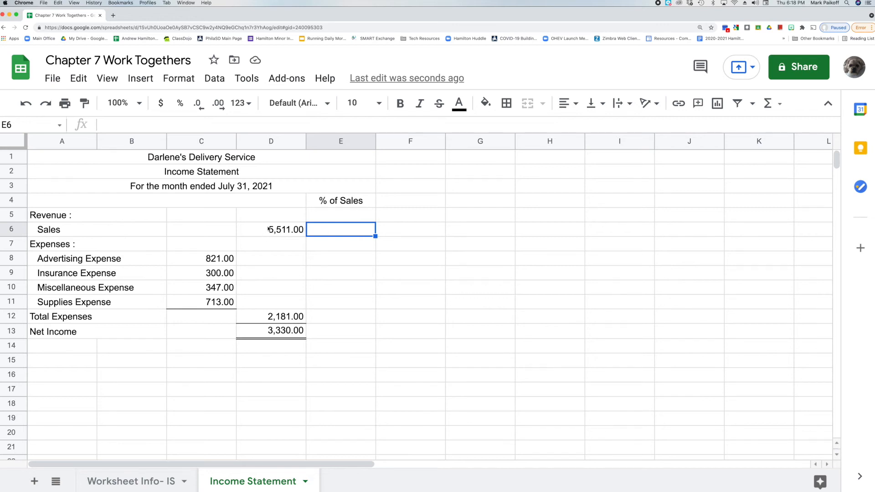
{"action": "double_click", "coordinate": [340, 230]}
{"action": "type", "text": "100"}
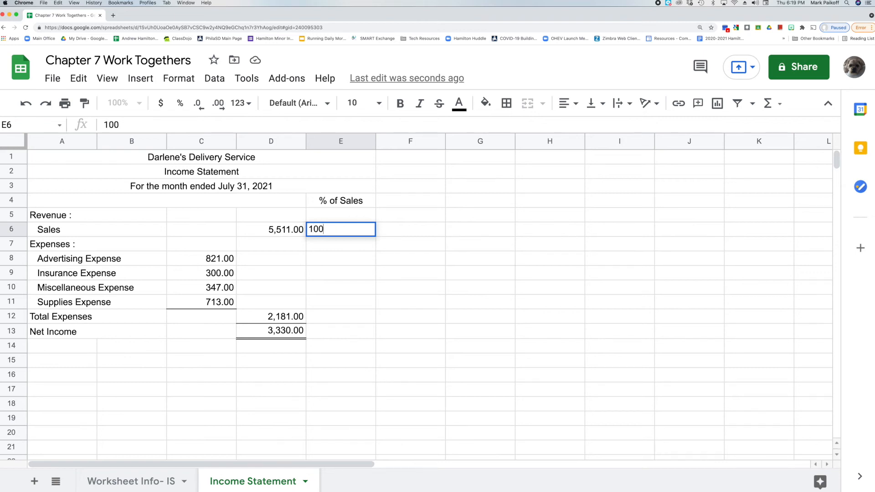
{"action": "key", "text": "Return"}
{"action": "left_click", "coordinate": [342, 228]}
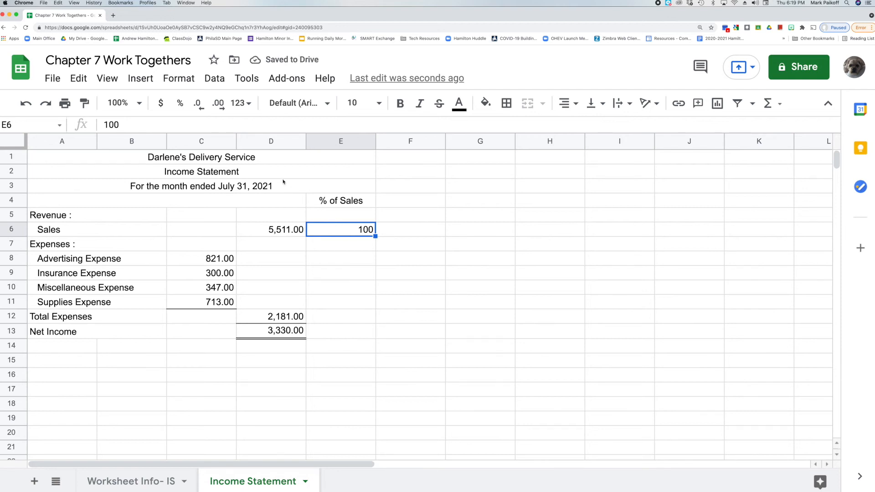
{"action": "left_click", "coordinate": [220, 105]}
Switch to the Calculator app and divide total expenses 2181 by sales 5511.
{"action": "left_click", "coordinate": [326, 316]}
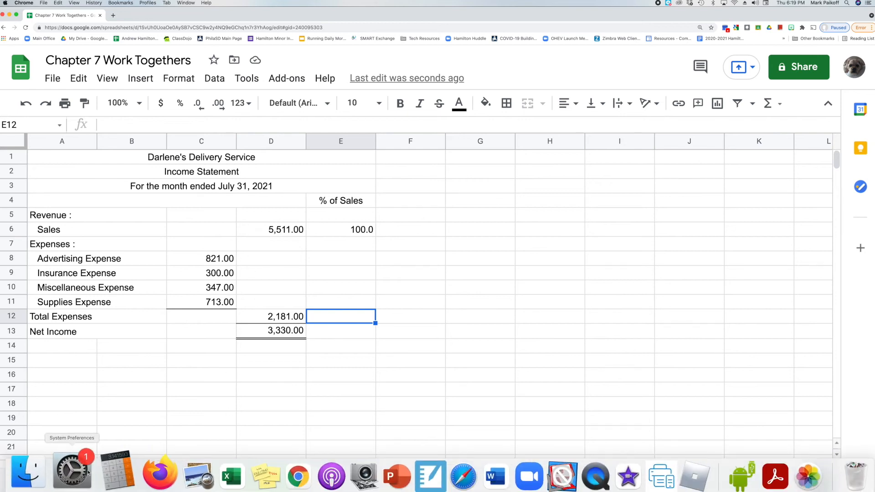
{"action": "left_click", "coordinate": [107, 476]}
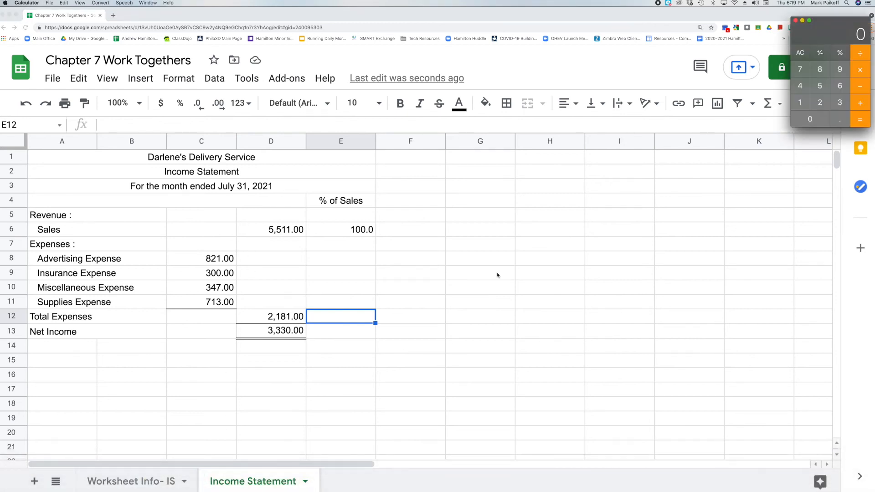
{"action": "type", "text": "2181"}
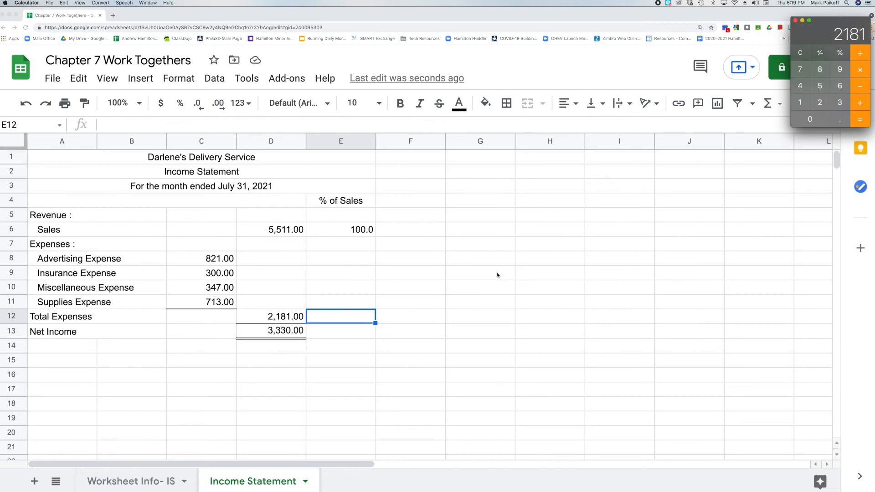
{"action": "key", "text": "slash"}
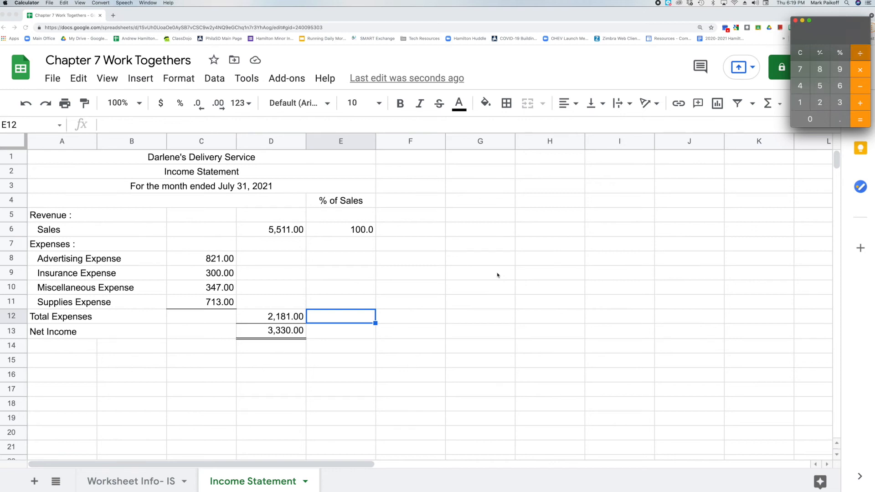
{"action": "type", "text": "5511"}
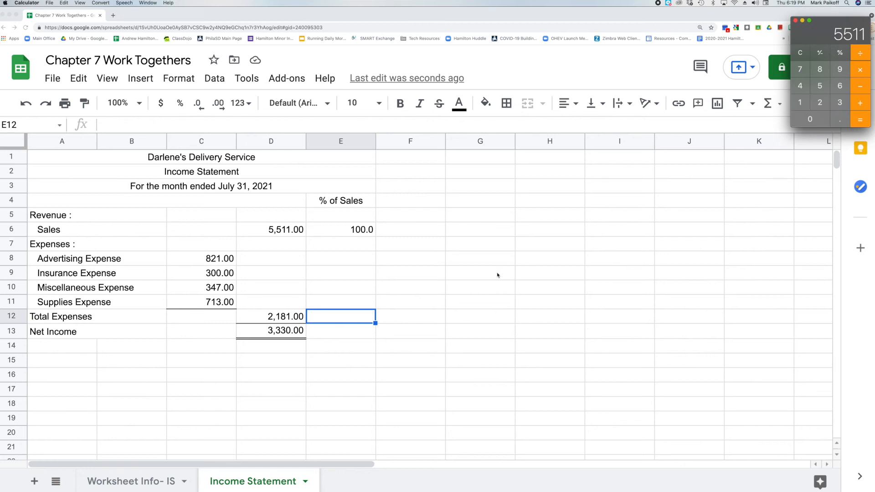
{"action": "key", "text": "Return"}
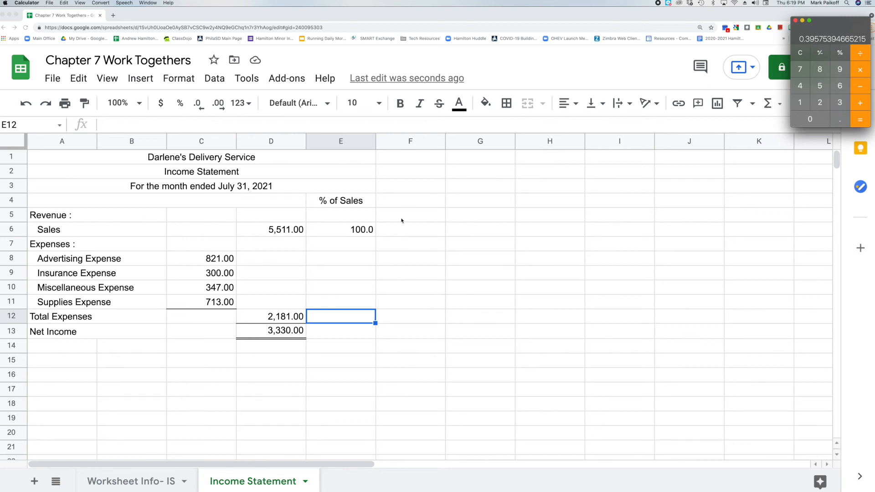
Enter 39.6 as the total expenses percentage of sales in E12.
{"action": "left_click", "coordinate": [358, 316]}
{"action": "double_click", "coordinate": [354, 314]}
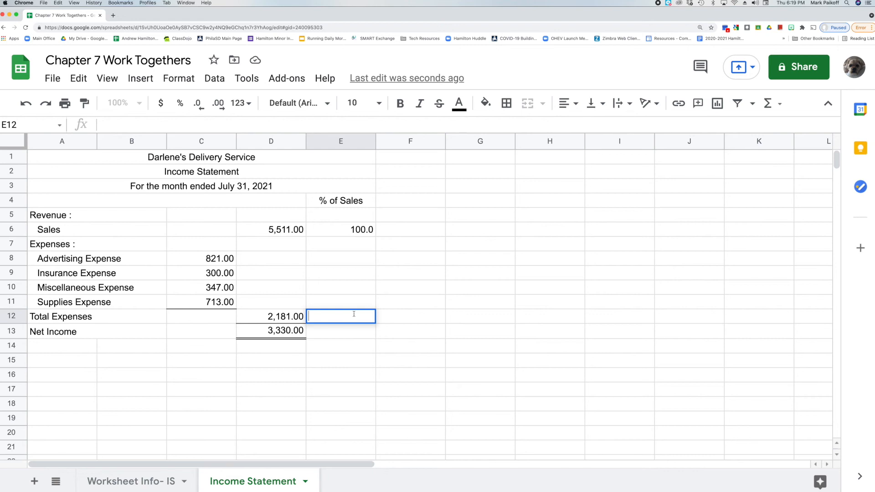
{"action": "type", "text": "39.6"}
{"action": "key", "text": "Return"}
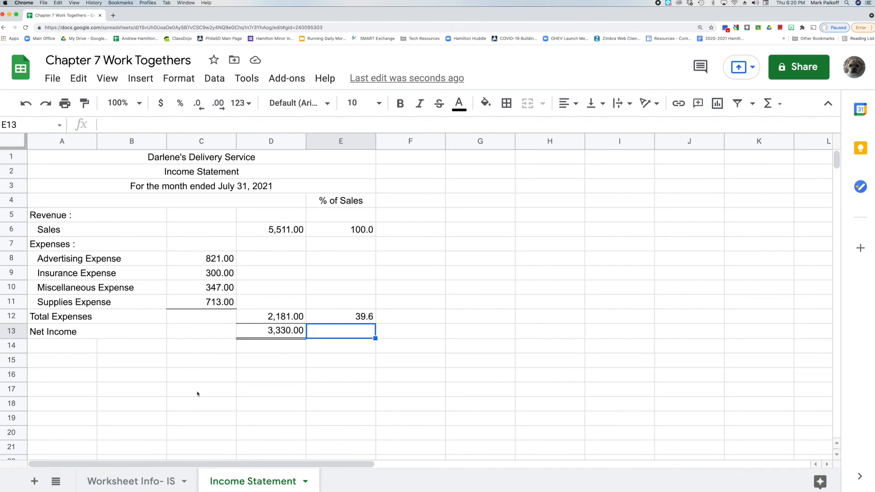
Switch to the Calculator app, clear it, and divide net income 3330 by sales 5511.
{"action": "left_click", "coordinate": [107, 476]}
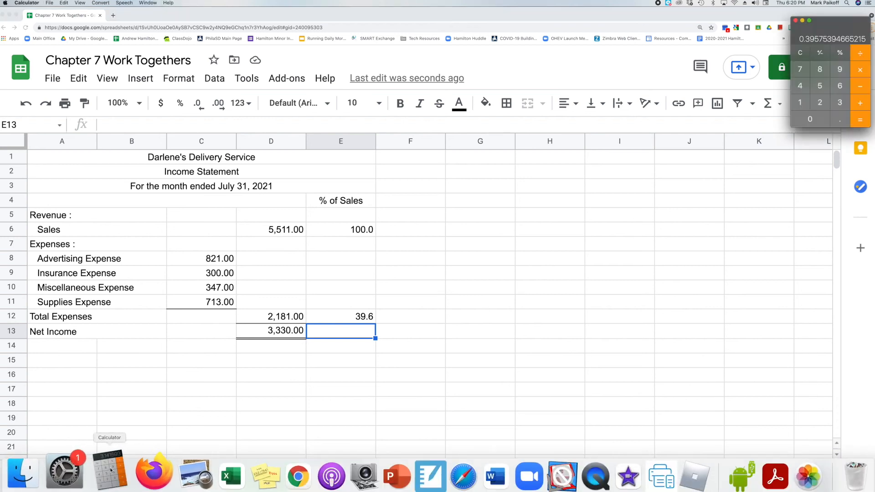
{"action": "left_click", "coordinate": [805, 53]}
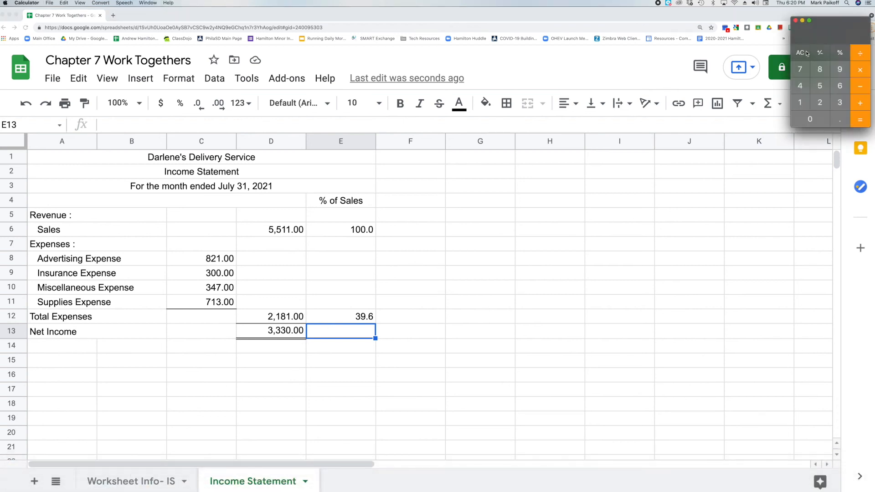
{"action": "type", "text": "3330"}
{"action": "key", "text": "slash"}
{"action": "type", "text": "5511"}
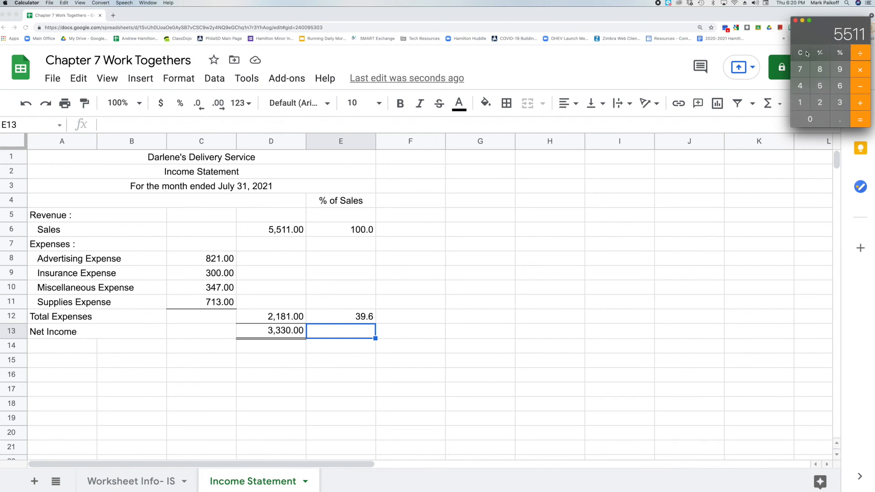
{"action": "key", "text": "Return"}
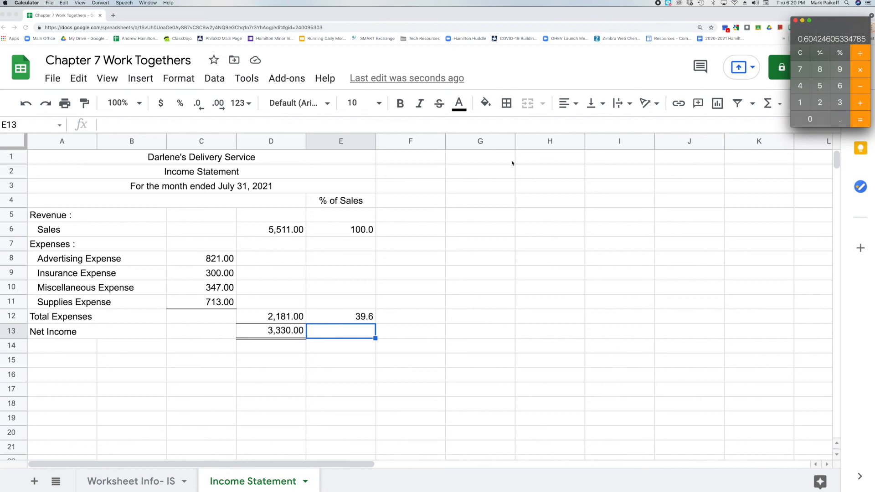
Enter 60.4 as the net income percentage of sales in E13.
{"action": "double_click", "coordinate": [352, 330]}
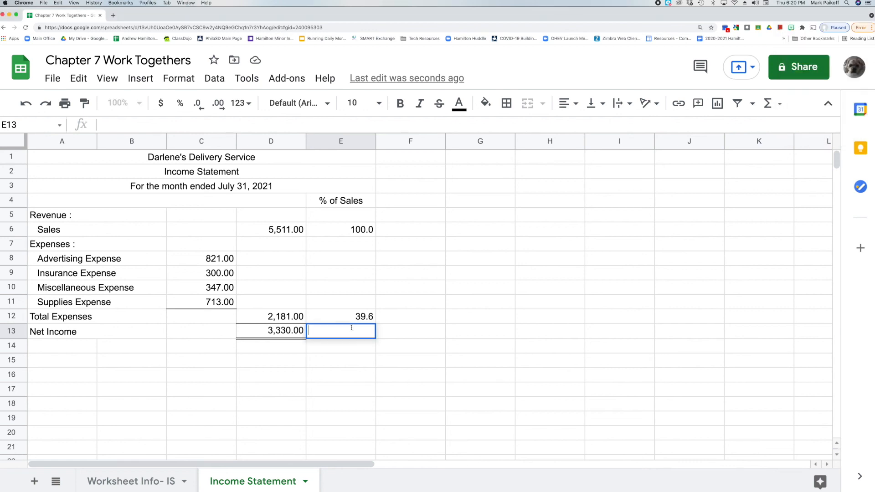
{"action": "type", "text": "60.4"}
{"action": "key", "text": "Return"}
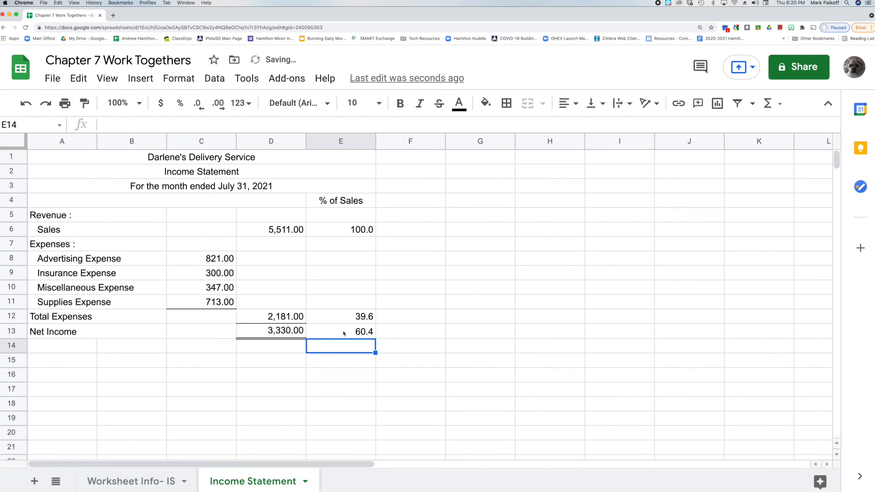